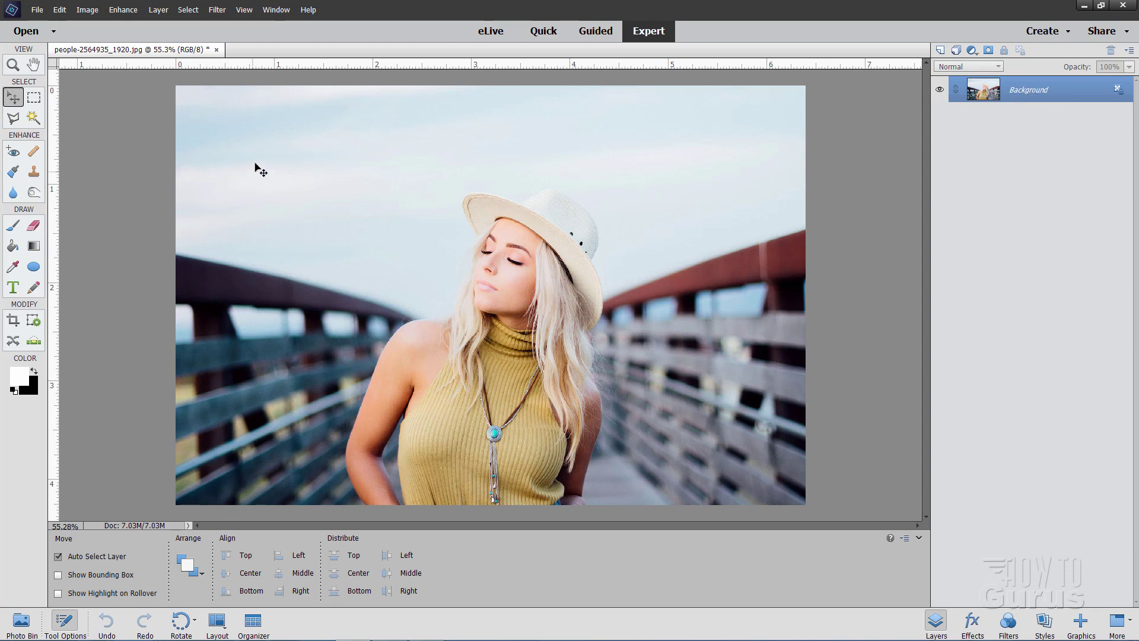
Add a mask to Layer 0 and drag the new Layer 1 below it.
left_click(990, 52)
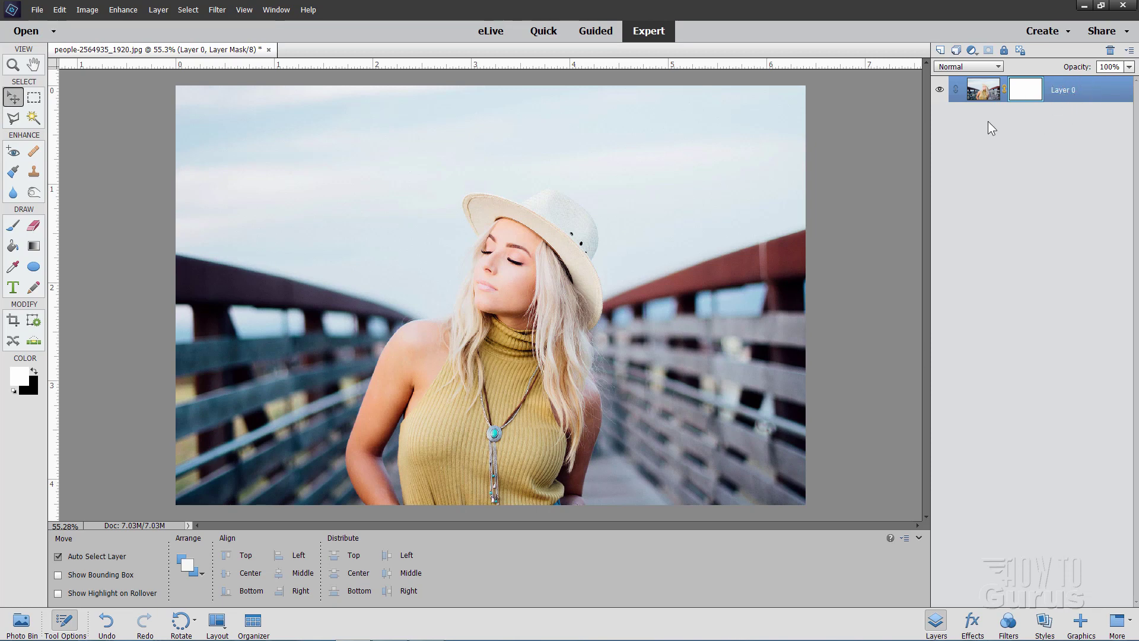
left_click(941, 51)
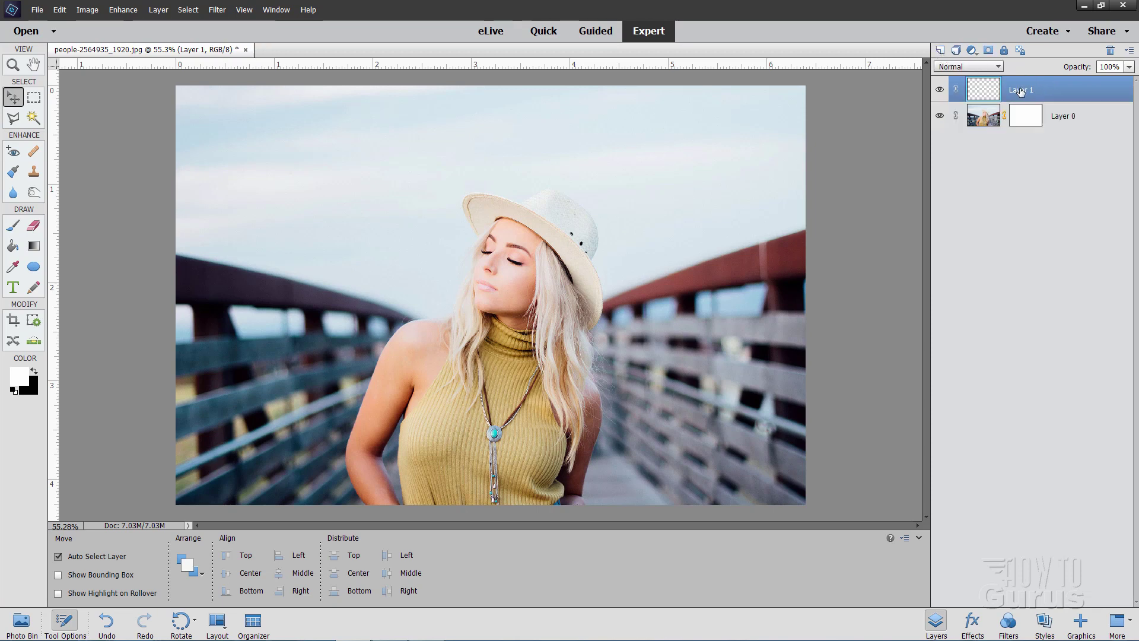
left_click_drag(1021, 92, 1021, 129)
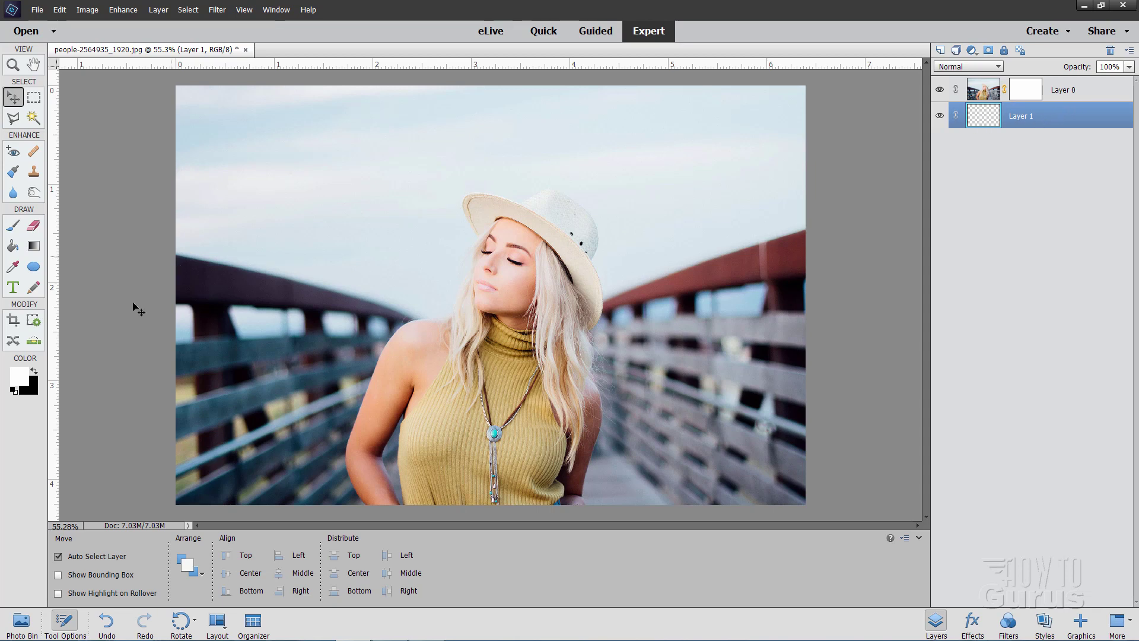
Fill Layer 1 with white using the Paint Bucket.
left_click(13, 390)
left_click(35, 371)
left_click(14, 248)
left_click(346, 213)
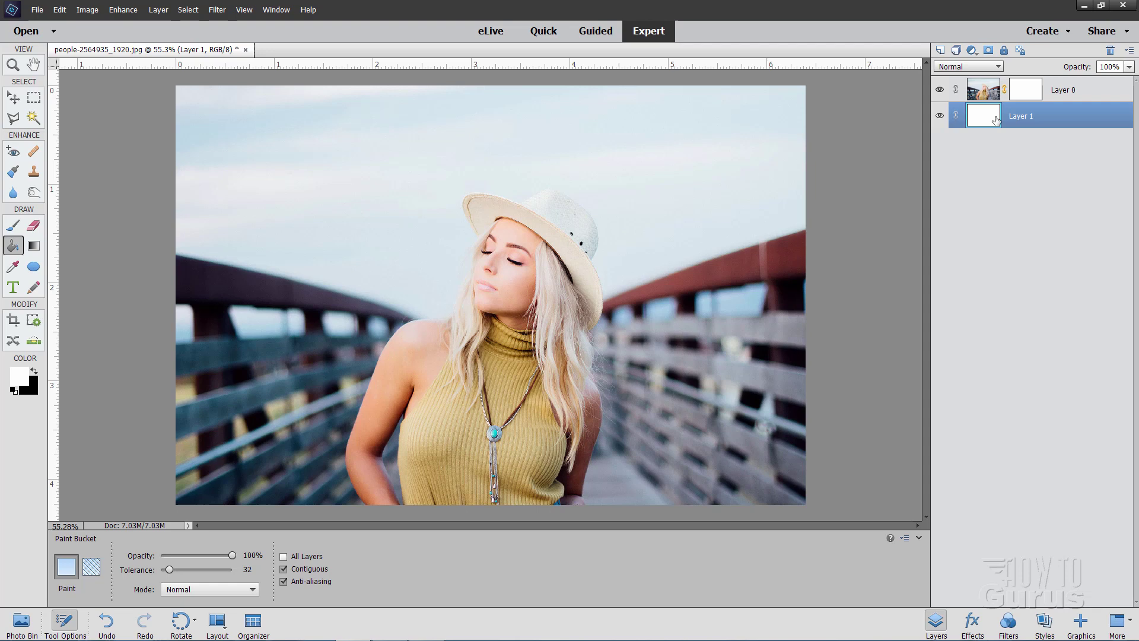
Fill Layer 0's mask with black, hiding the portrait.
left_click(1012, 100)
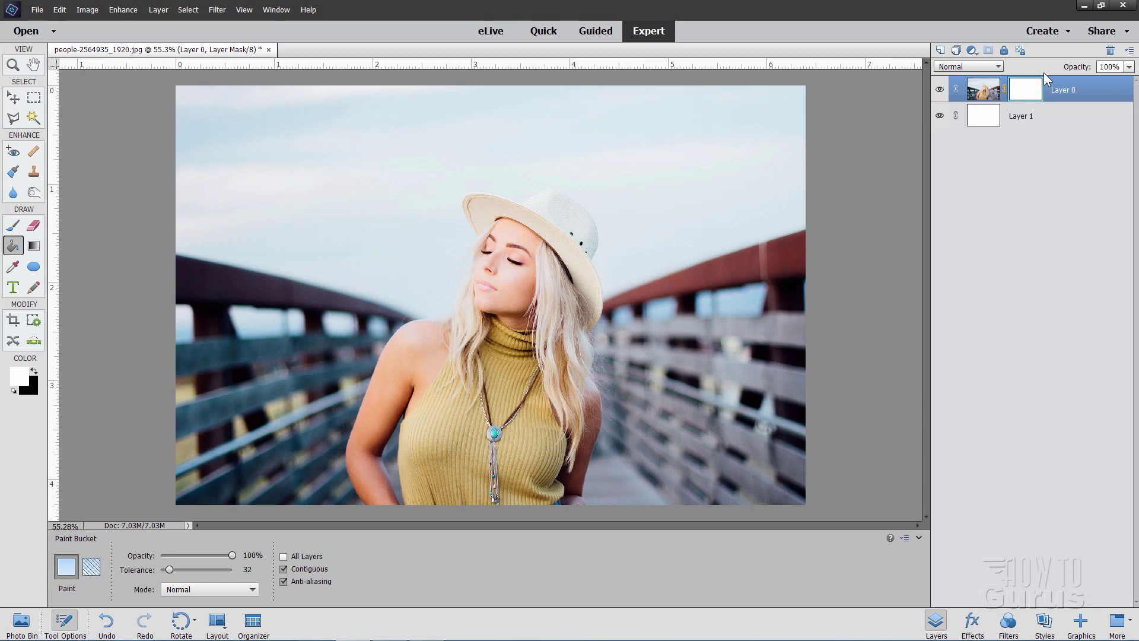
left_click(34, 371)
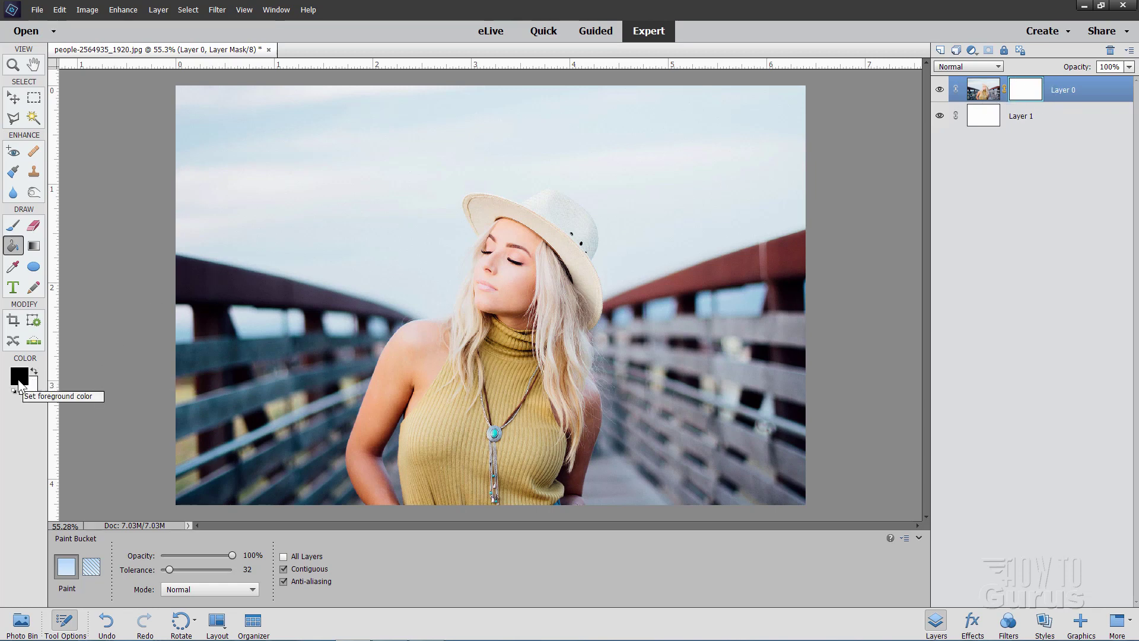
left_click(335, 264)
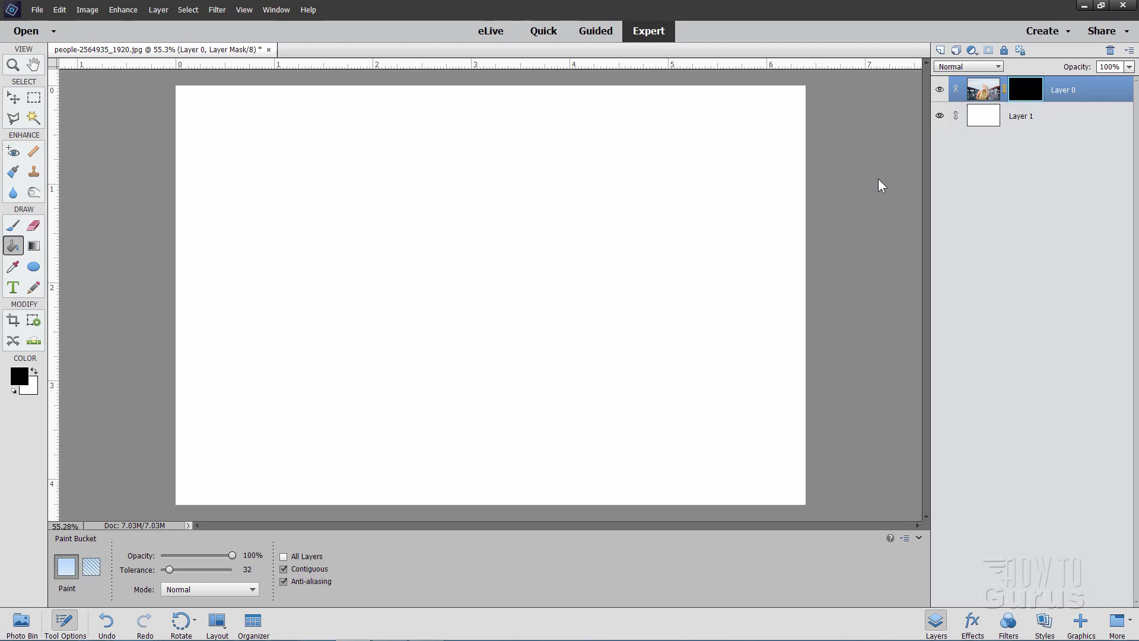
Choose the Brush tool with the Chalk 36 preset and select its Size field for 300 px.
left_click(13, 225)
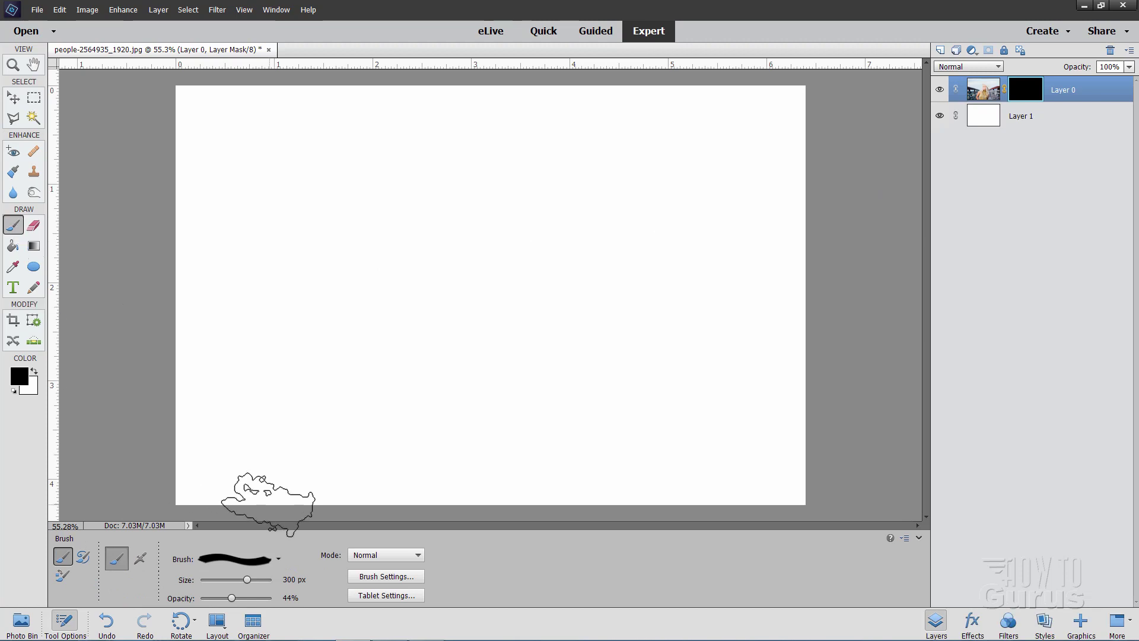
left_click(279, 561)
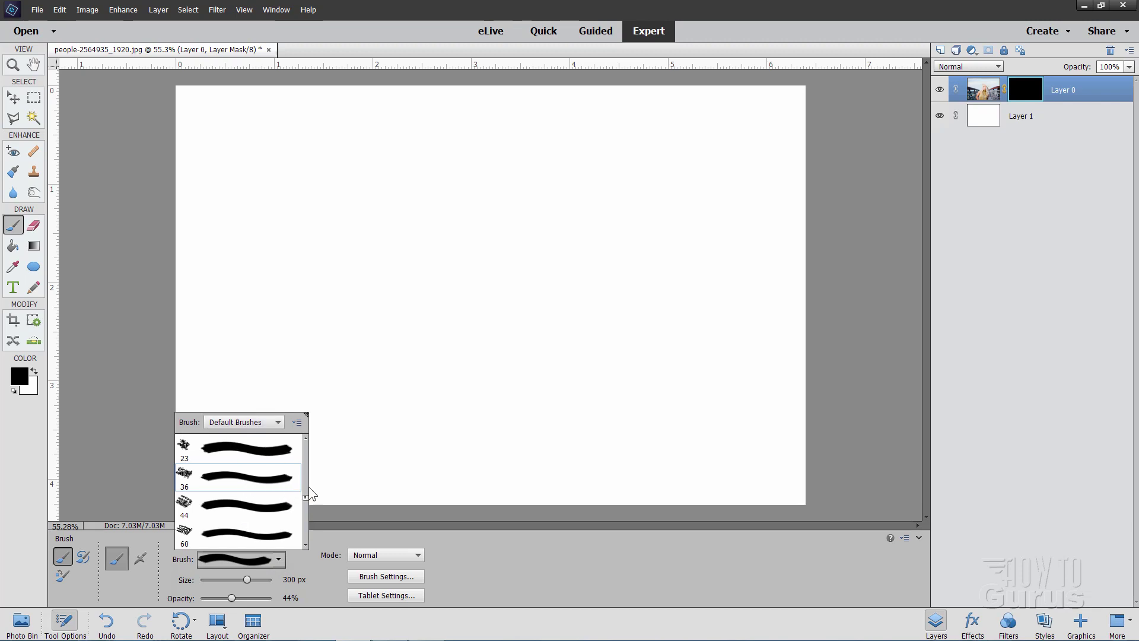
left_click_drag(307, 504, 303, 436)
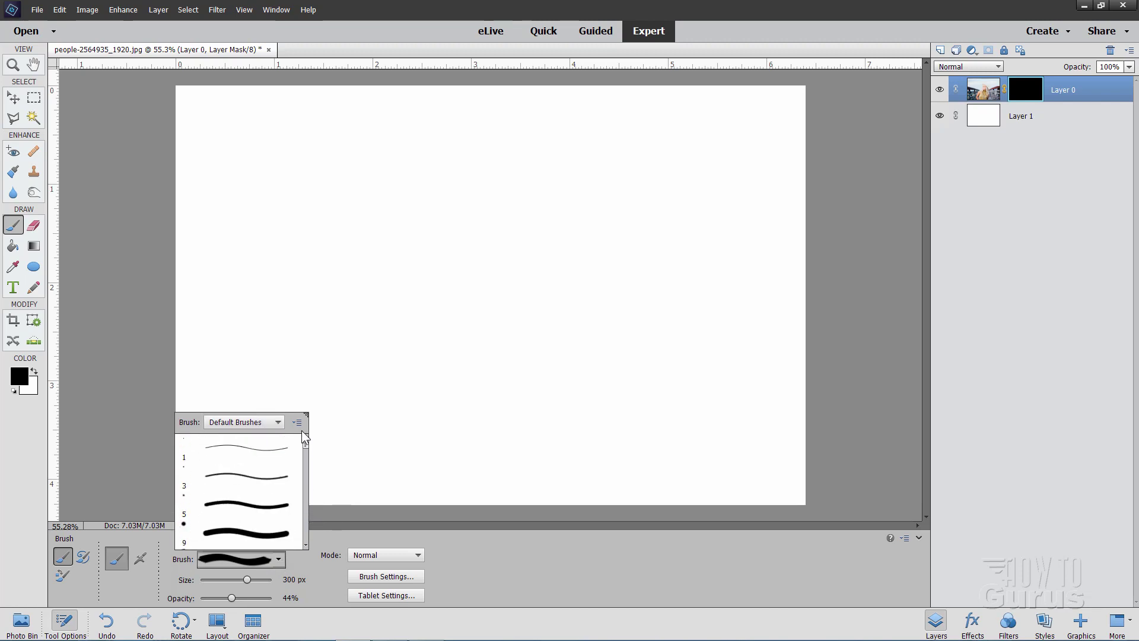
scroll(243, 485, "down", 1)
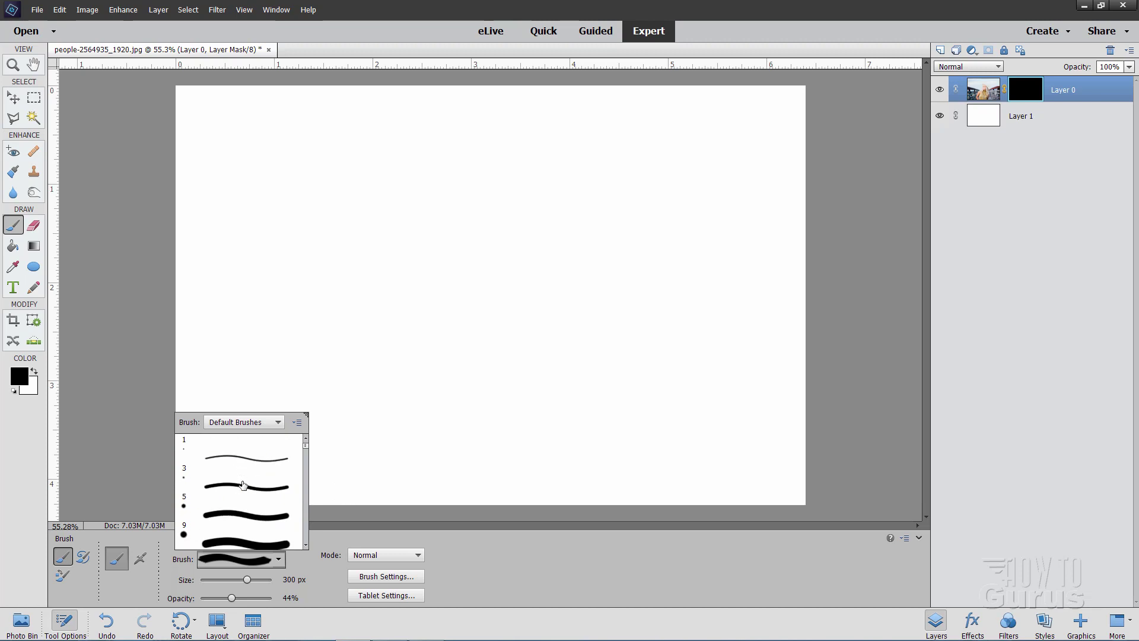
scroll(244, 485, "down", 1)
scroll(243, 485, "down", 1)
scroll(243, 485, "down", 2)
scroll(243, 486, "down", 2)
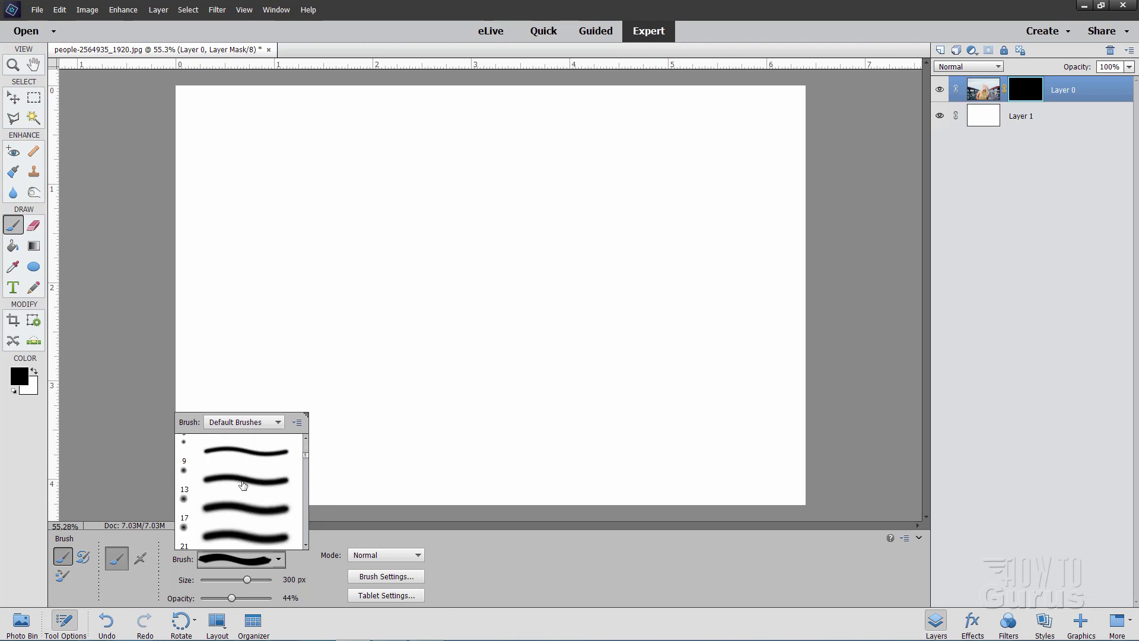
scroll(243, 485, "down", 2)
scroll(242, 485, "down", 2)
scroll(243, 485, "down", 2)
scroll(244, 485, "down", 2)
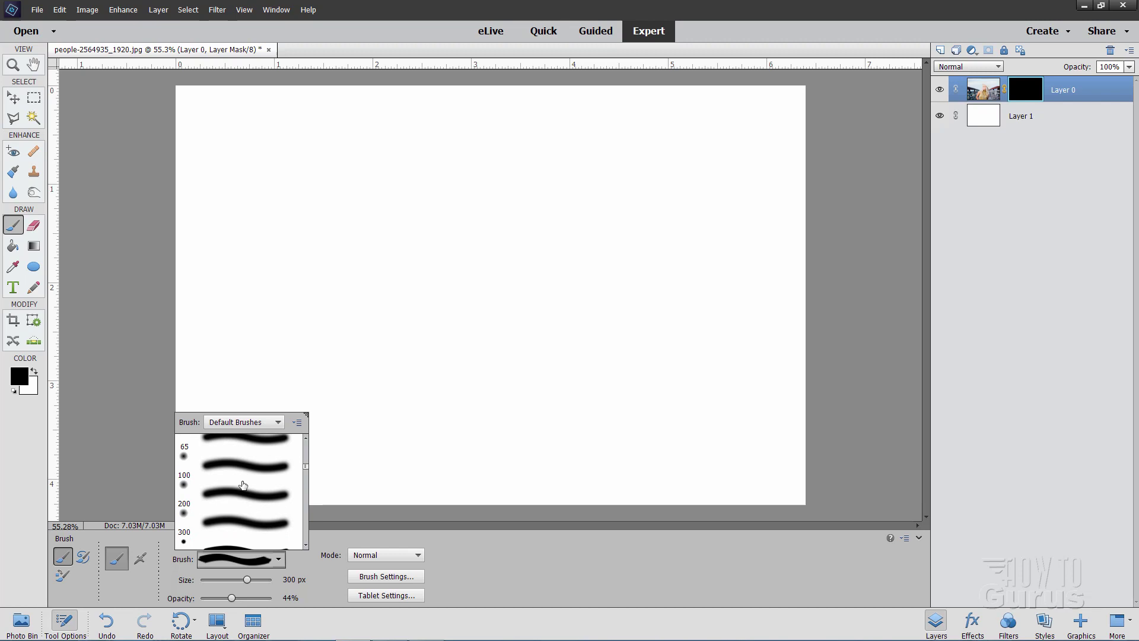
scroll(242, 485, "down", 2)
scroll(242, 486, "down", 2)
scroll(243, 485, "down", 2)
scroll(243, 486, "down", 2)
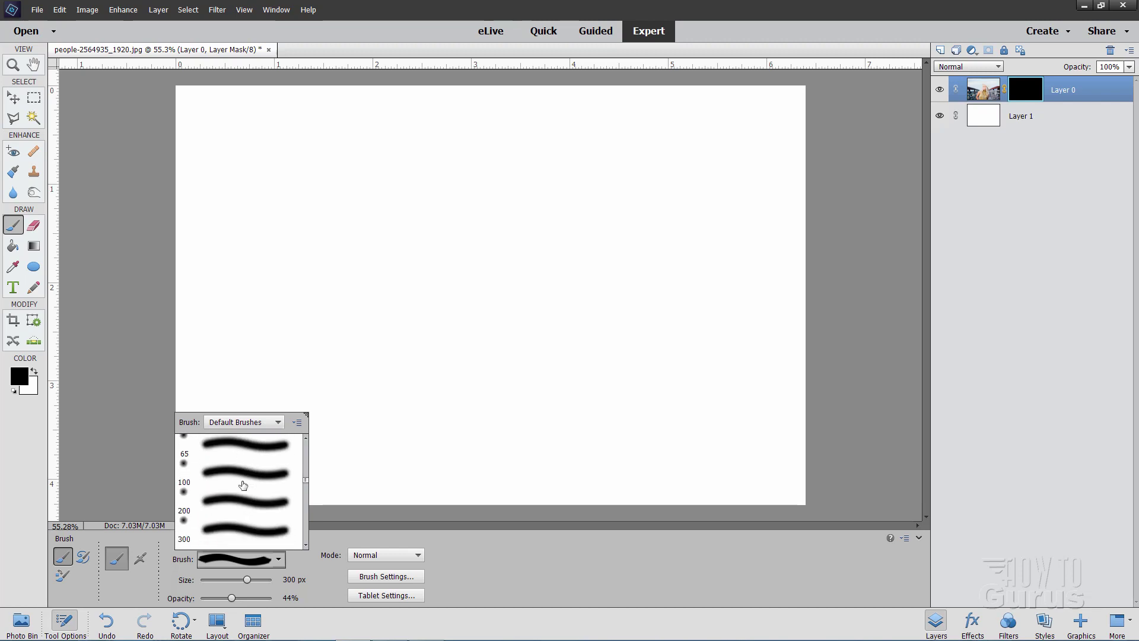
scroll(243, 485, "down", 2)
scroll(243, 485, "down", 2)
scroll(244, 485, "down", 2)
scroll(243, 484, "down", 1)
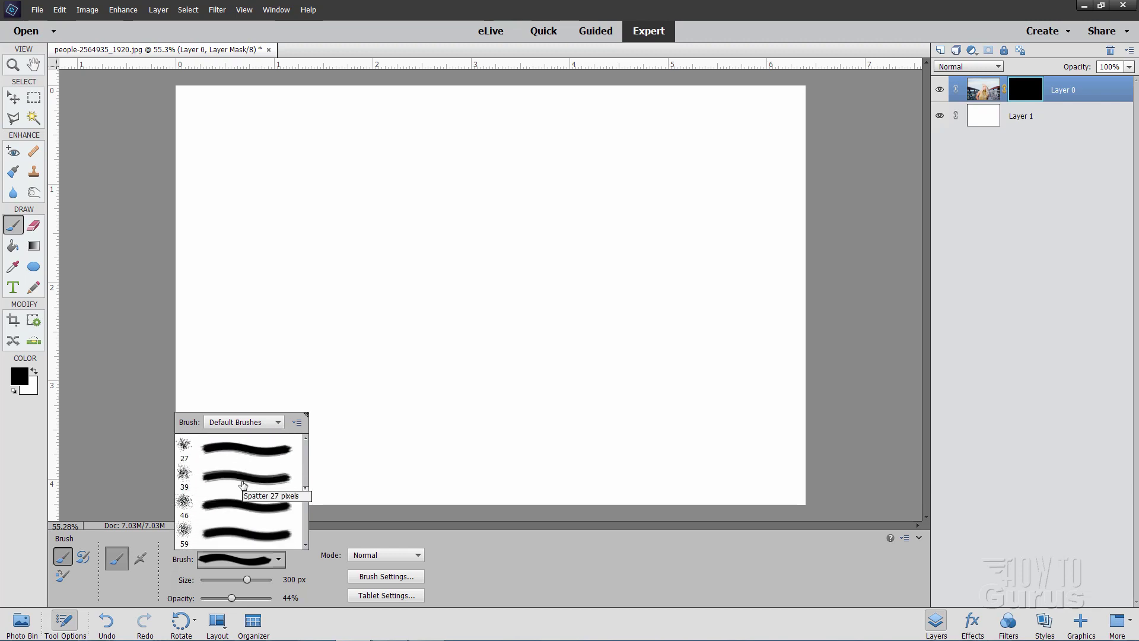
scroll(244, 485, "down", 1)
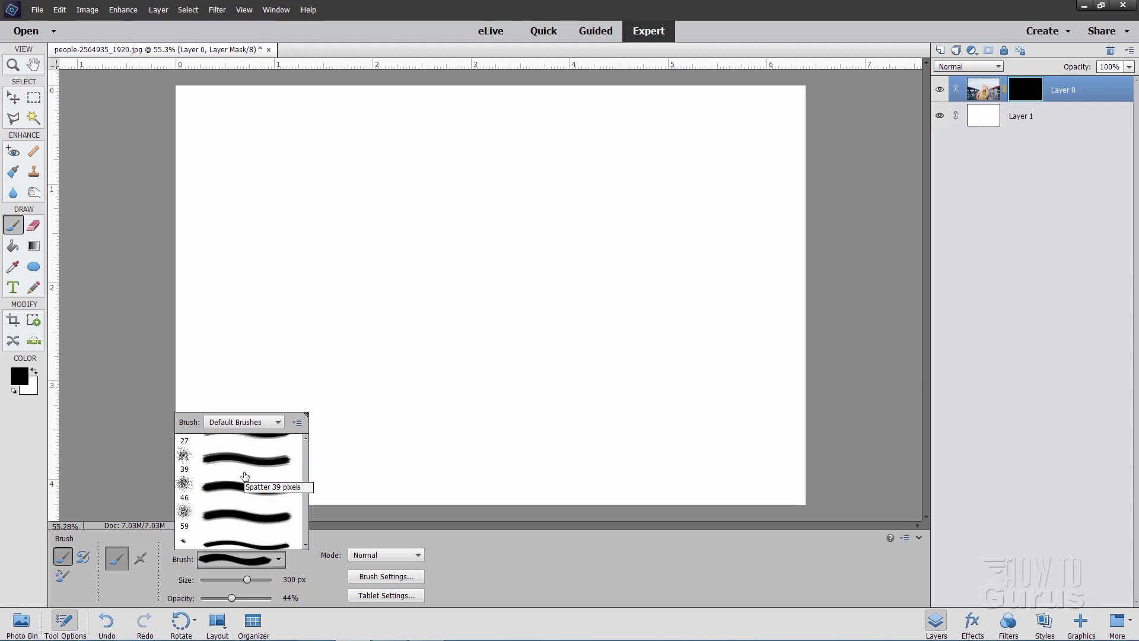
scroll(244, 480, "down", 1)
scroll(244, 476, "down", 1)
scroll(244, 476, "down", 1)
scroll(244, 476, "down", 1)
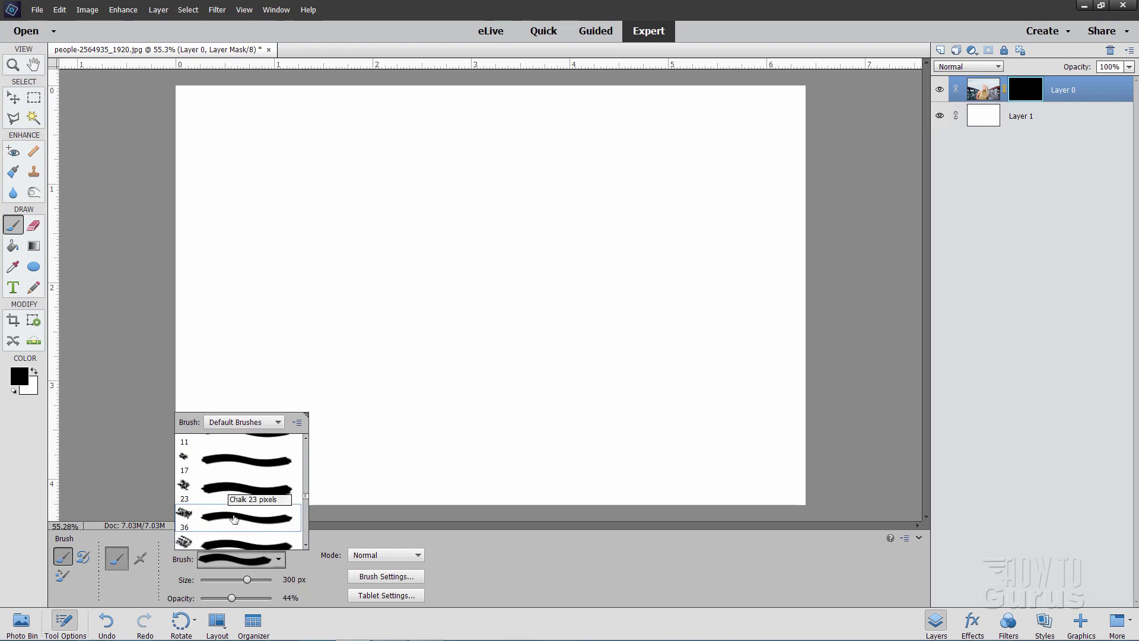
scroll(233, 475, "down", 1)
scroll(234, 475, "down", 1)
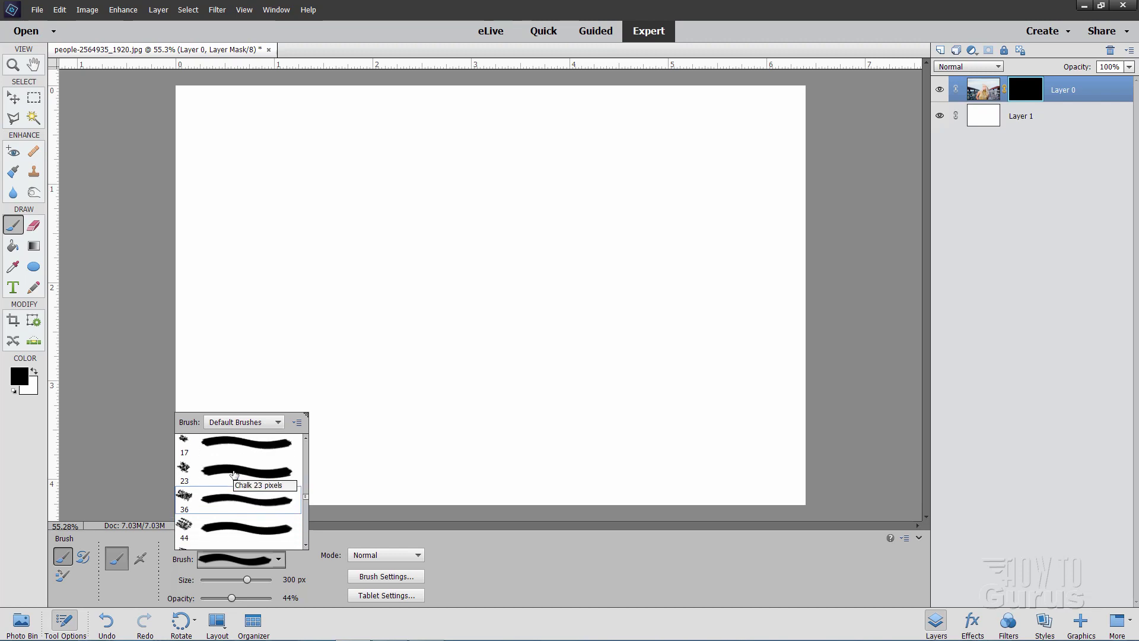
scroll(234, 476, "down", 1)
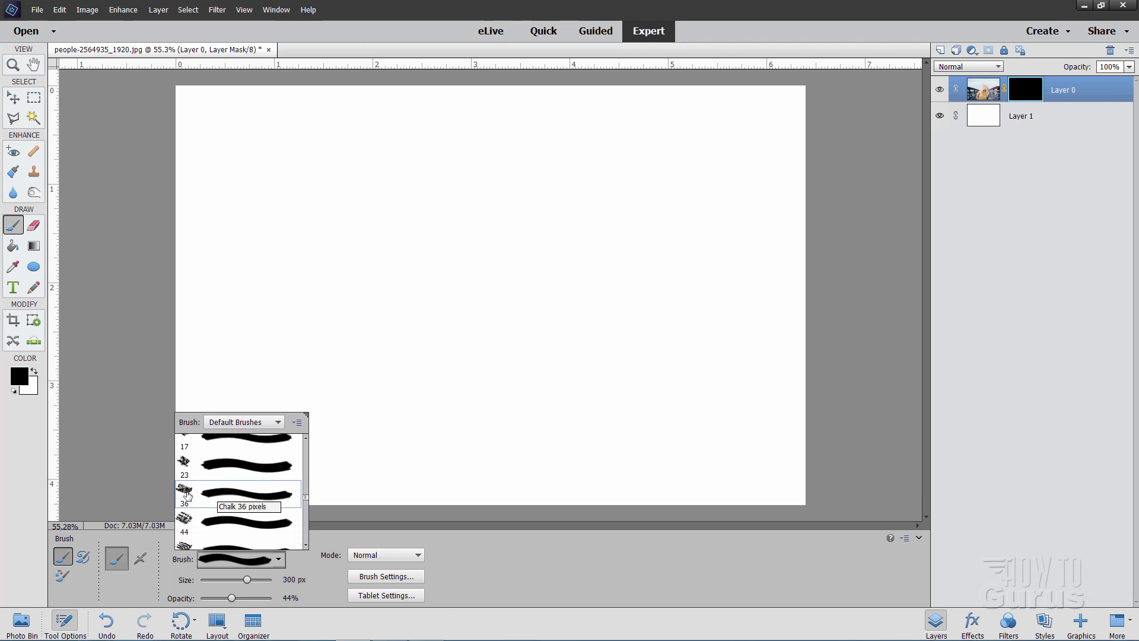
left_click(231, 492)
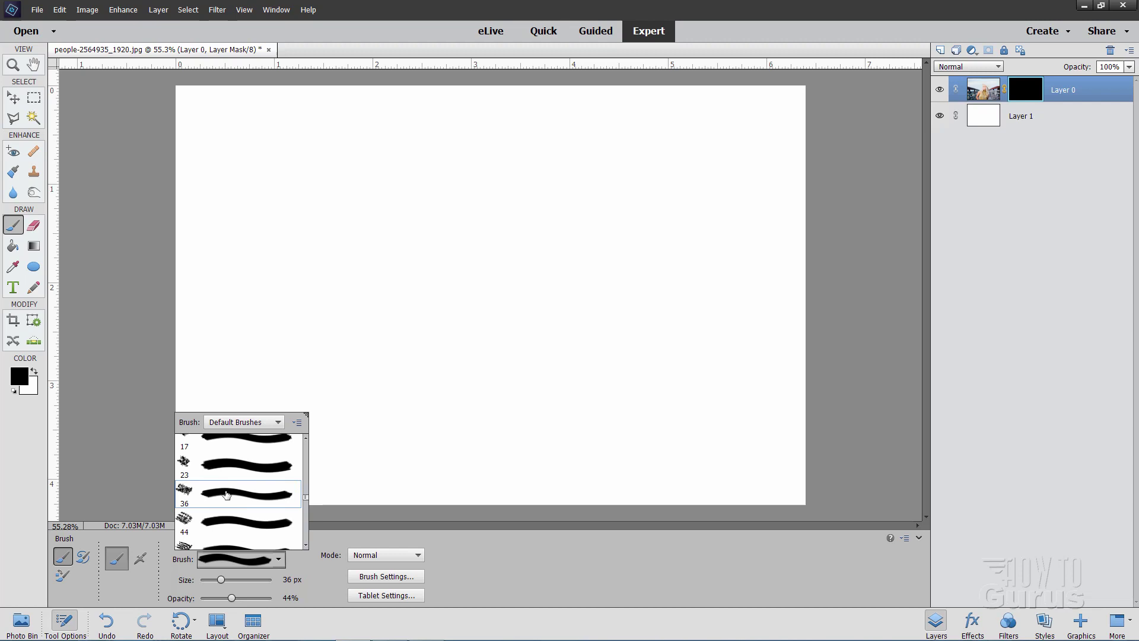
left_click(336, 585)
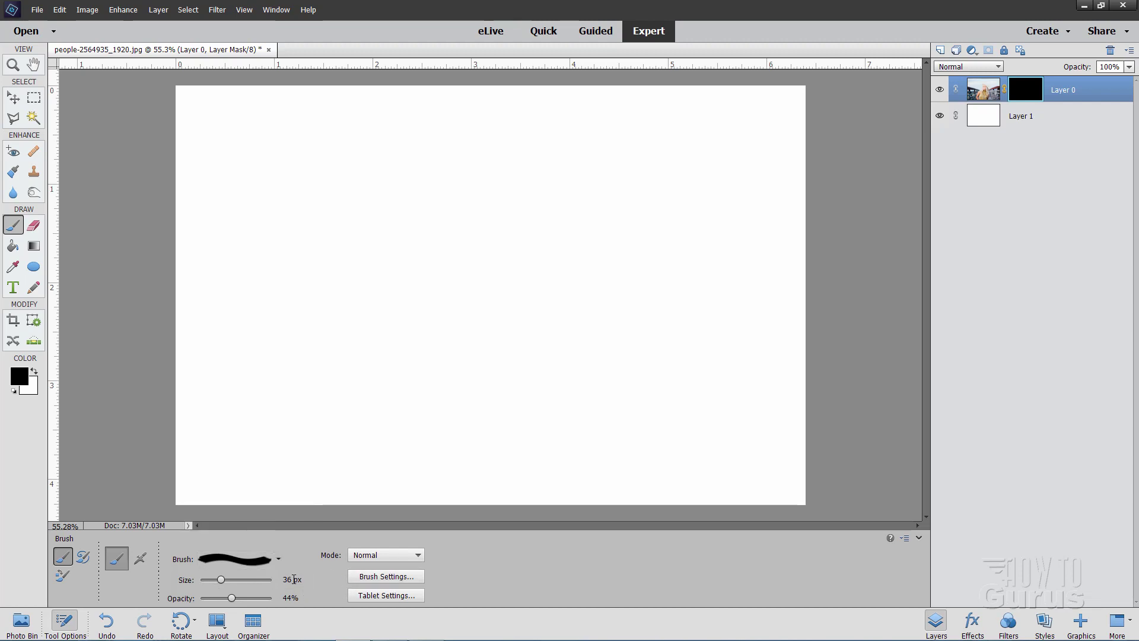
double_click(291, 580)
type("3")
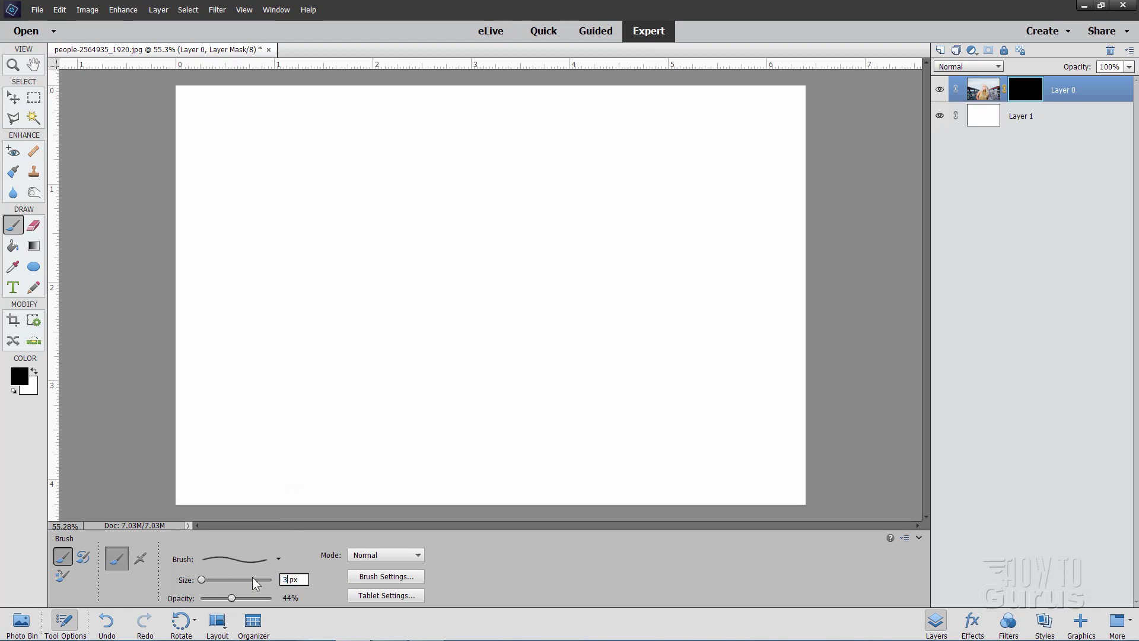
type("00")
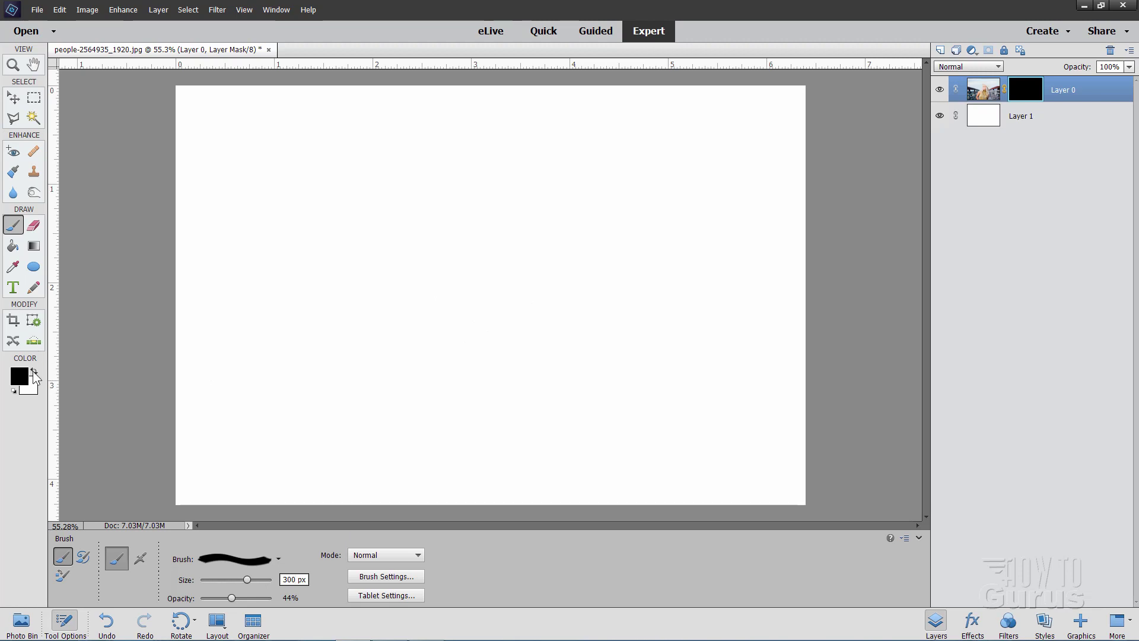
Paint white on the mask to reveal the canvas centre and left buildings.
left_click(34, 374)
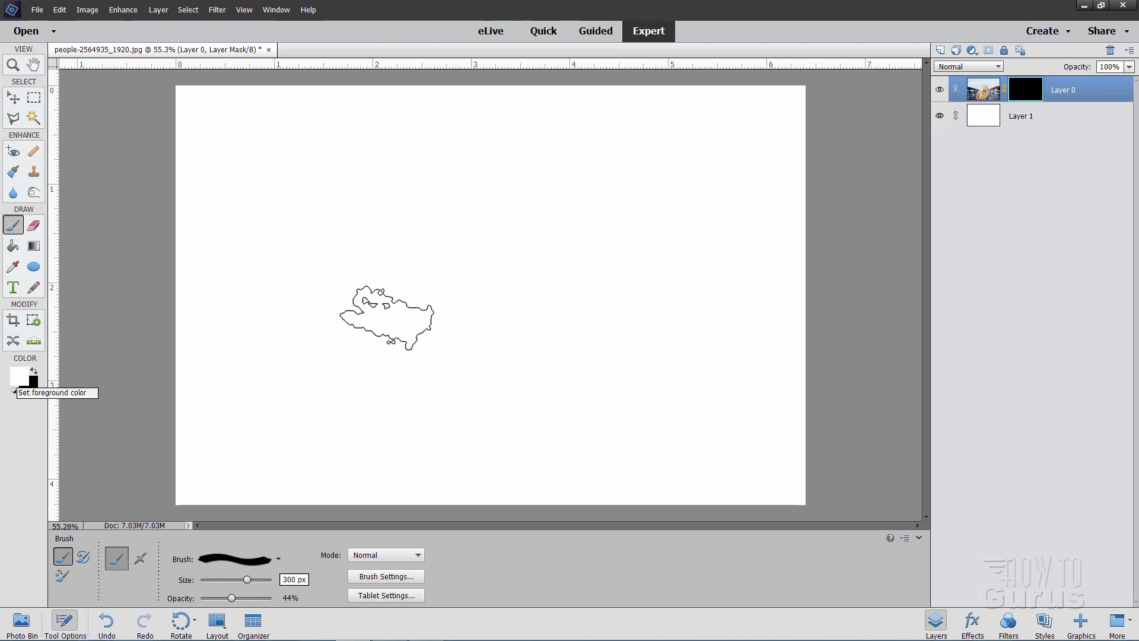
left_click(481, 290)
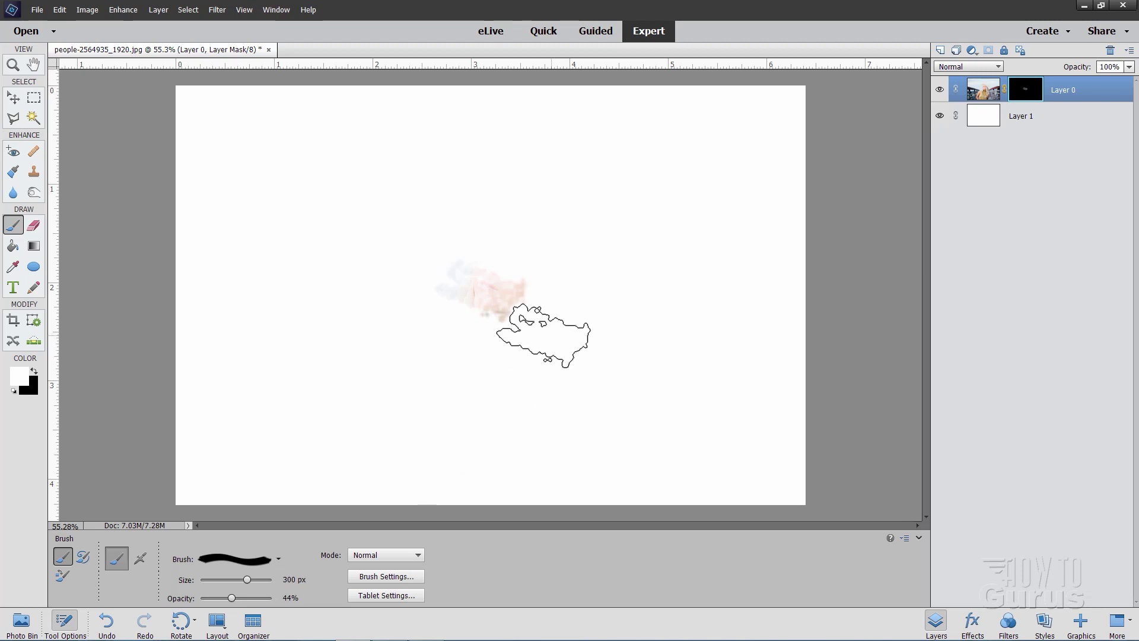
mouse_move(521, 328)
left_mouse_down()
mouse_move(582, 407)
mouse_move(553, 293)
mouse_move(590, 338)
mouse_move(472, 331)
mouse_move(483, 405)
mouse_move(528, 322)
mouse_move(537, 386)
mouse_move(691, 327)
mouse_move(602, 255)
mouse_move(611, 239)
mouse_move(515, 236)
mouse_move(454, 264)
mouse_move(415, 258)
mouse_move(543, 217)
mouse_move(564, 278)
mouse_move(552, 356)
mouse_move(530, 263)
mouse_move(512, 332)
mouse_move(525, 294)
mouse_move(512, 214)
mouse_move(544, 312)
mouse_move(579, 241)
mouse_move(585, 280)
mouse_move(445, 318)
mouse_move(540, 287)
mouse_move(483, 194)
mouse_move(474, 285)
mouse_move(580, 261)
mouse_move(554, 212)
mouse_move(587, 249)
mouse_move(578, 267)
mouse_move(516, 276)
mouse_move(527, 281)
mouse_move(449, 312)
mouse_move(553, 285)
mouse_move(534, 267)
mouse_move(493, 356)
mouse_move(624, 318)
mouse_move(565, 285)
mouse_move(631, 377)
mouse_move(530, 283)
mouse_move(419, 254)
mouse_move(382, 191)
mouse_move(470, 187)
mouse_move(483, 239)
mouse_move(461, 282)
left_mouse_up()
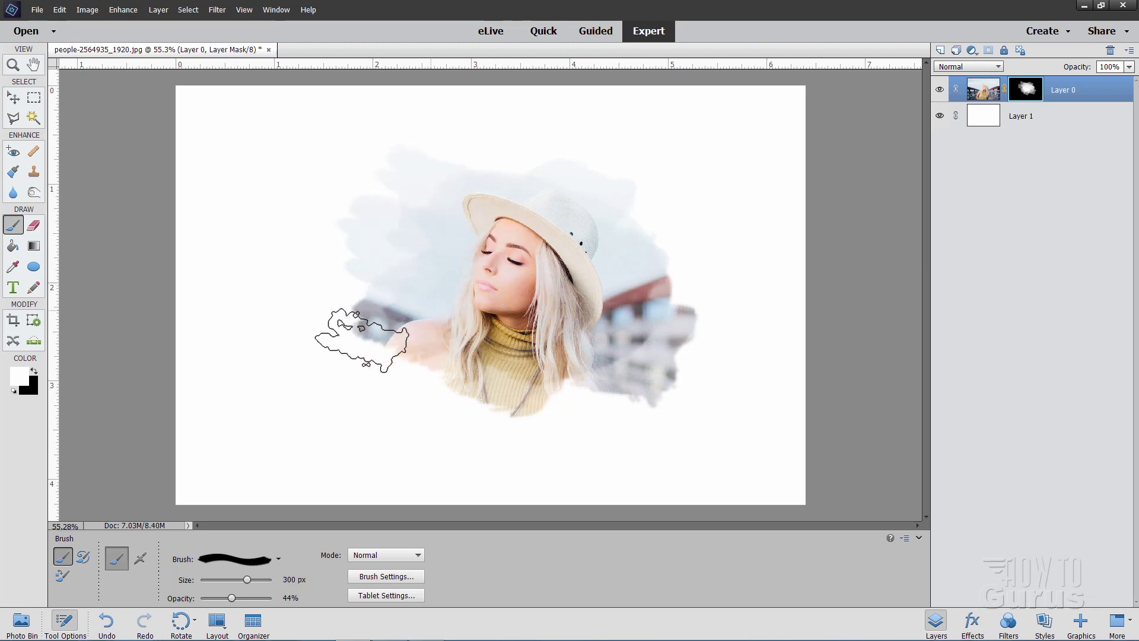
left_click(361, 338)
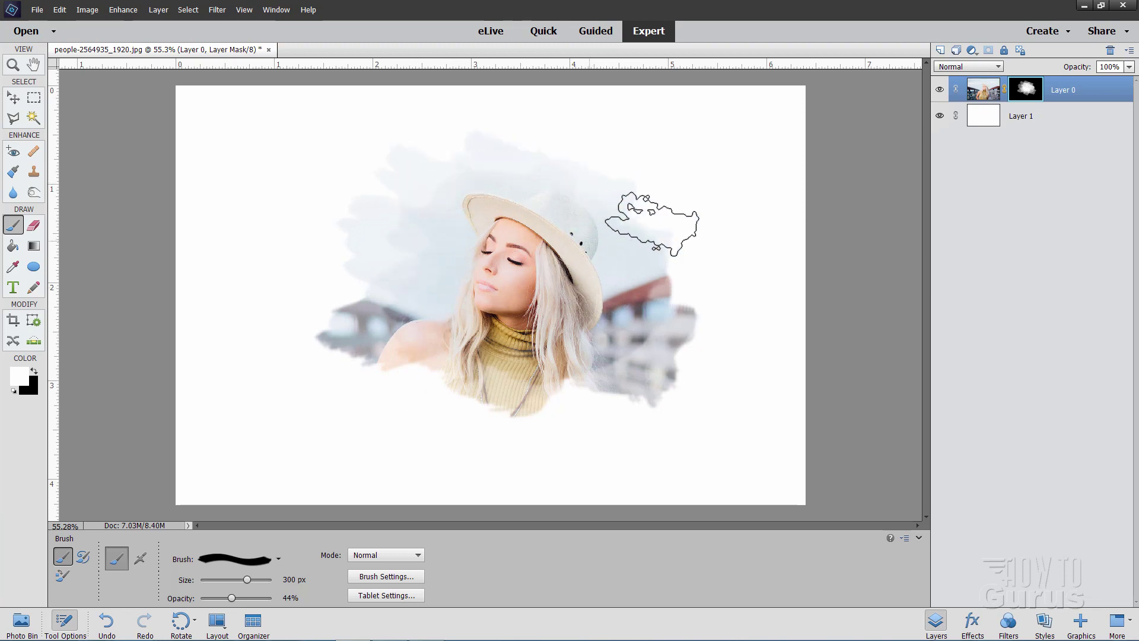
Reveal the sky, shoulder, right-side buildings, lower sweater and pendant necklace.
mouse_move(653, 224)
left_mouse_down()
mouse_move(369, 428)
mouse_move(285, 379)
left_mouse_up()
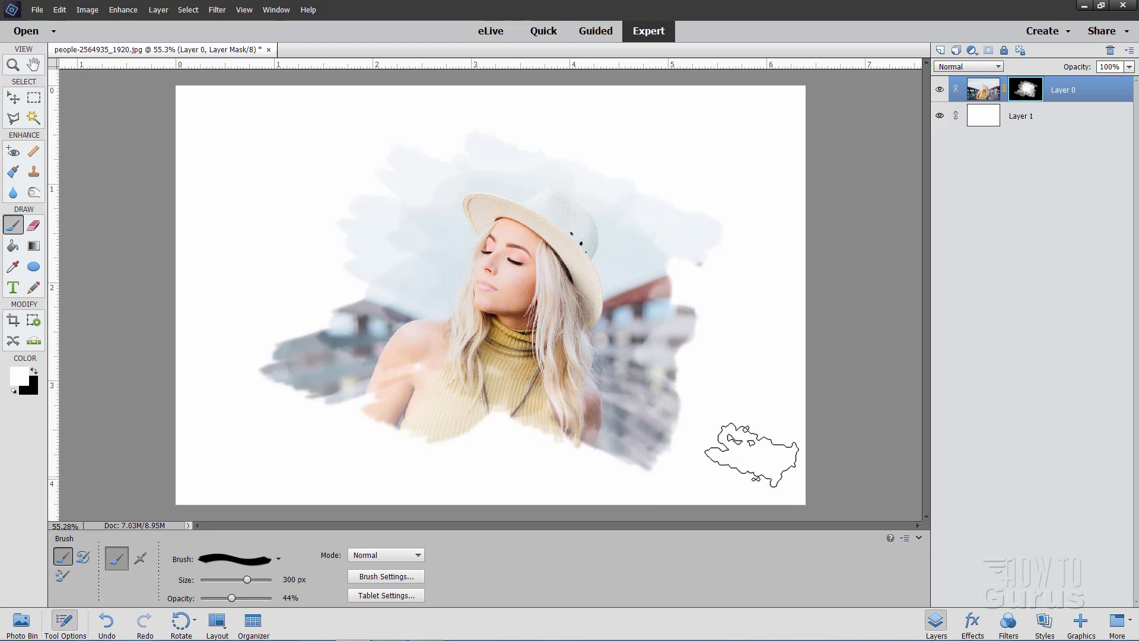
left_click_drag(752, 454, 775, 331)
left_click_drag(450, 289, 361, 334)
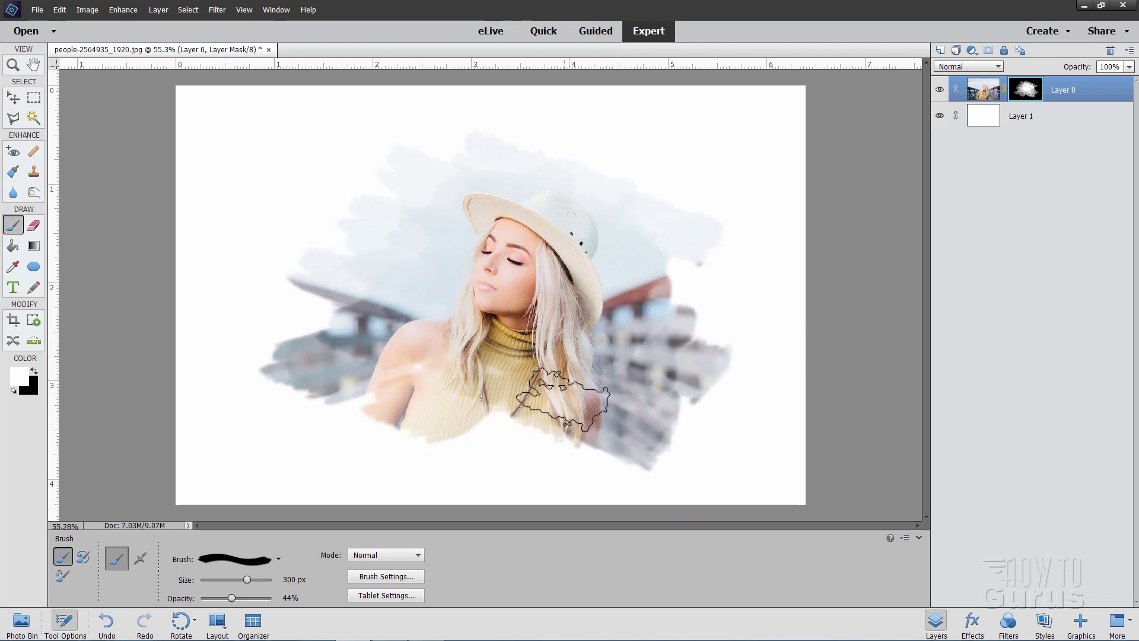
left_click_drag(563, 401, 521, 440)
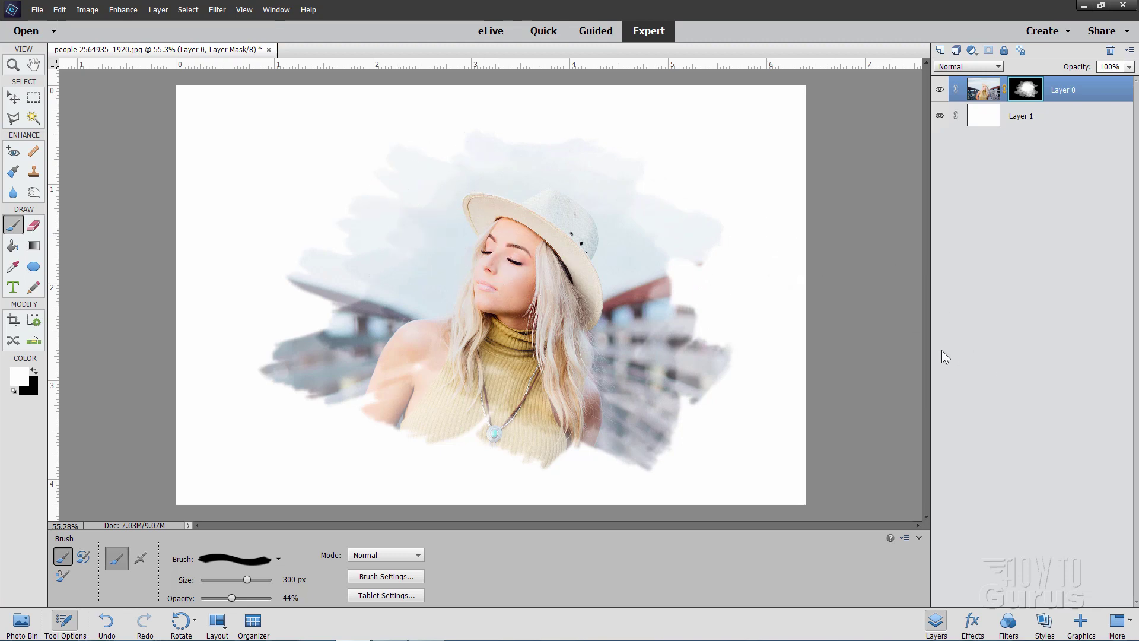
Select Layer 0's image thumbnail instead of its mask.
left_click(1045, 621)
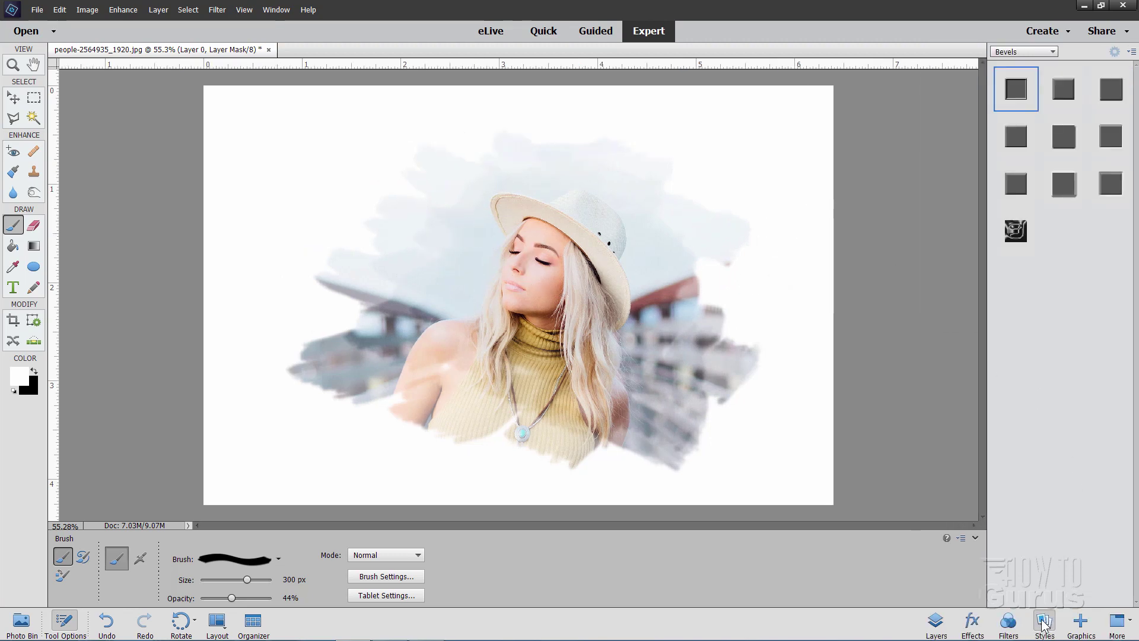
left_click(937, 616)
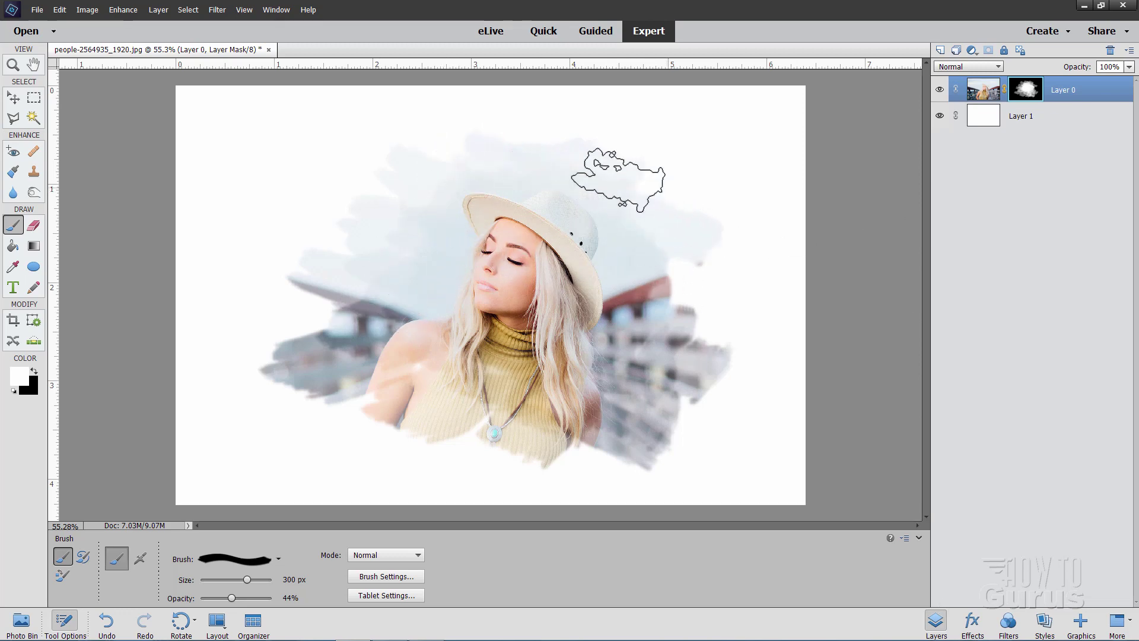
left_click(986, 89)
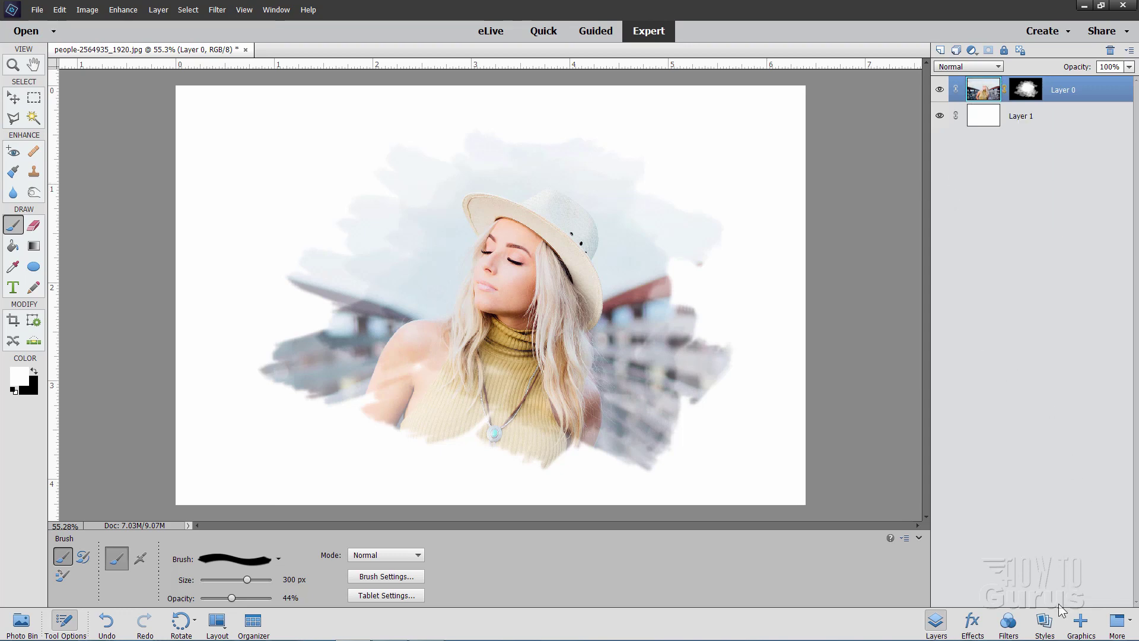
Apply the Inner Ridge bevel from the Bevels styles to Layer 0.
left_click(1046, 621)
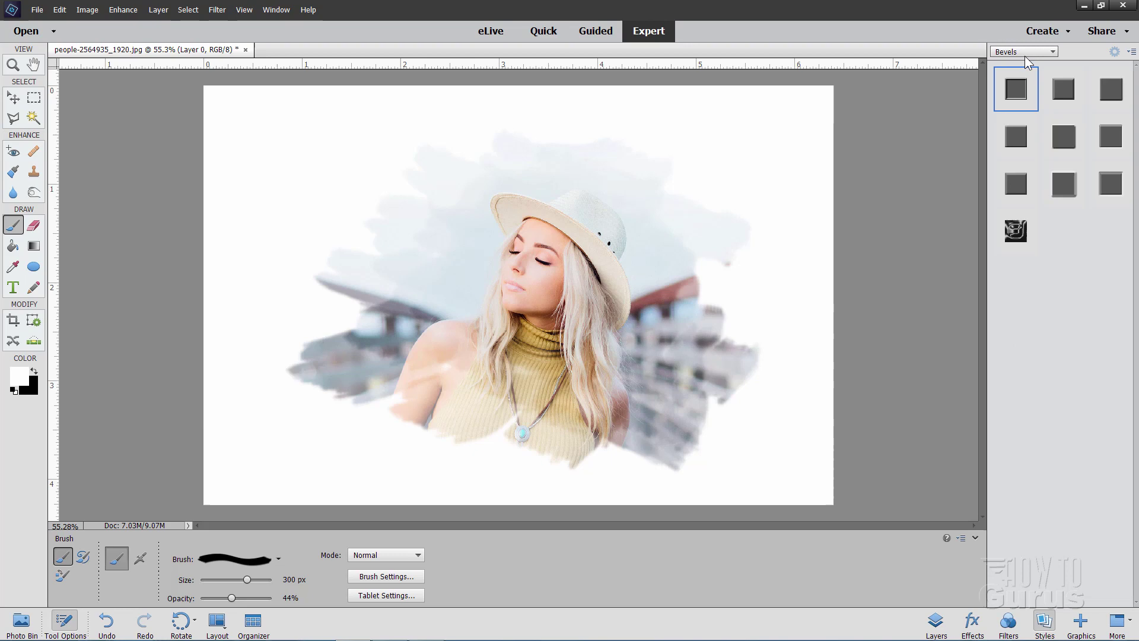
left_click(1010, 53)
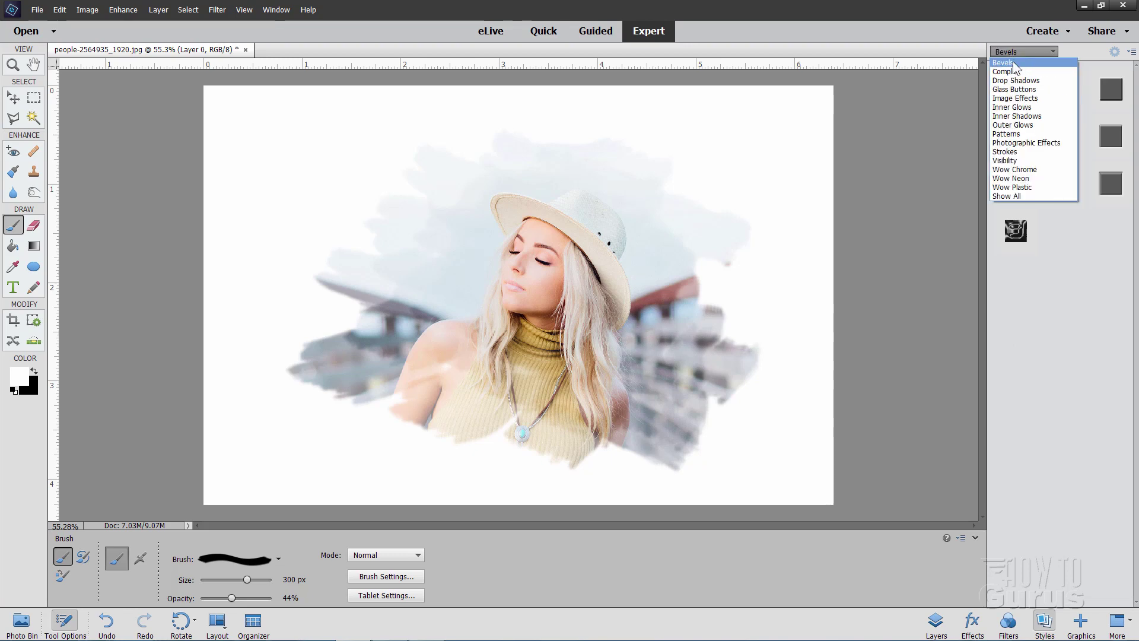
left_click(1015, 67)
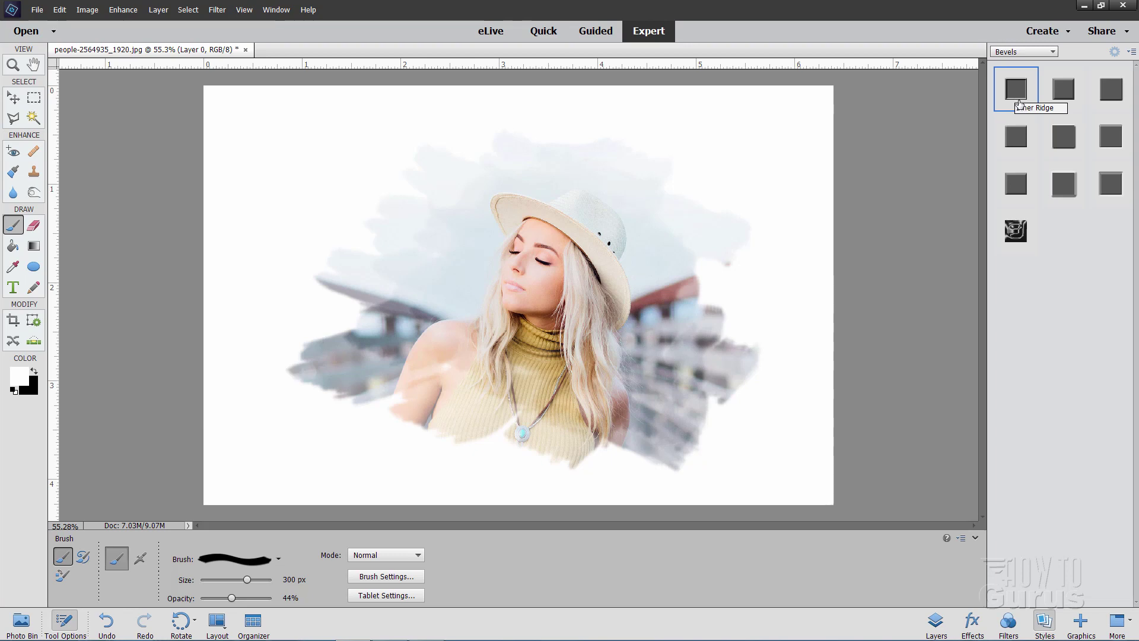
left_click(1017, 96)
mouse_move(1014, 125)
left_mouse_down()
mouse_move(628, 178)
mouse_move(692, 176)
left_mouse_up()
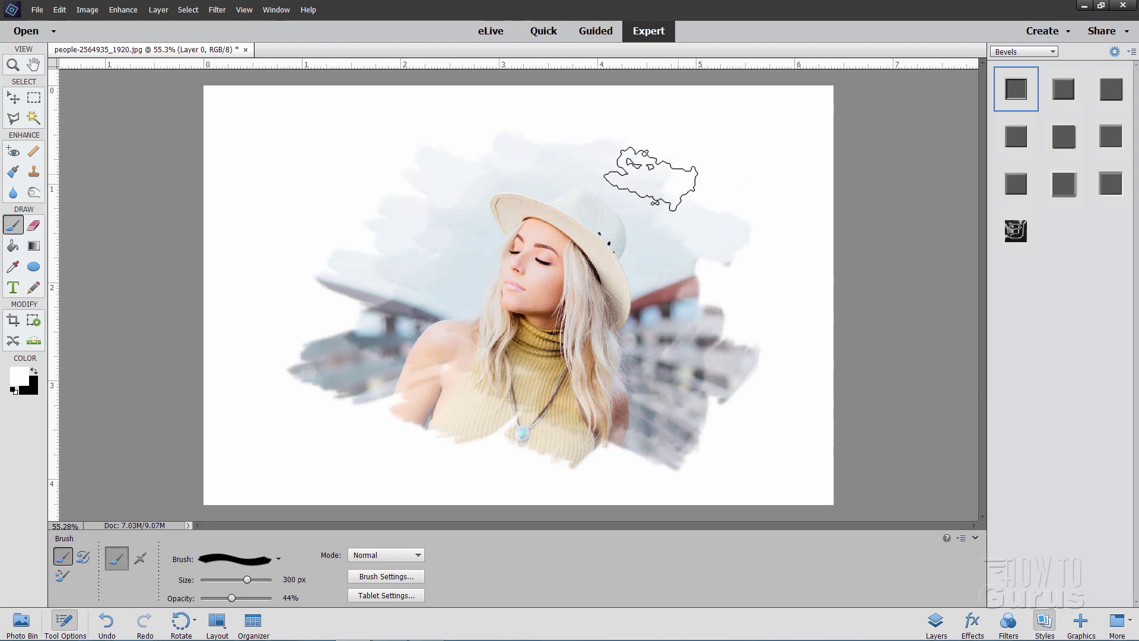
mouse_move(692, 178)
left_mouse_down()
mouse_move(757, 371)
mouse_move(579, 108)
left_mouse_up()
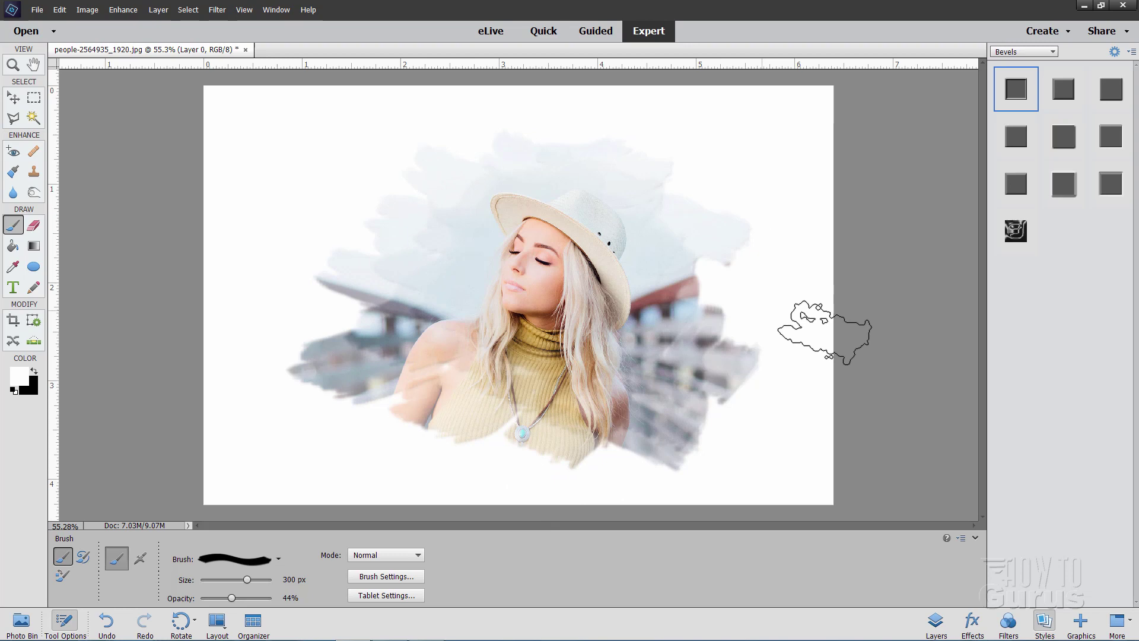
left_click_drag(578, 108, 7, 112)
left_click(13, 97)
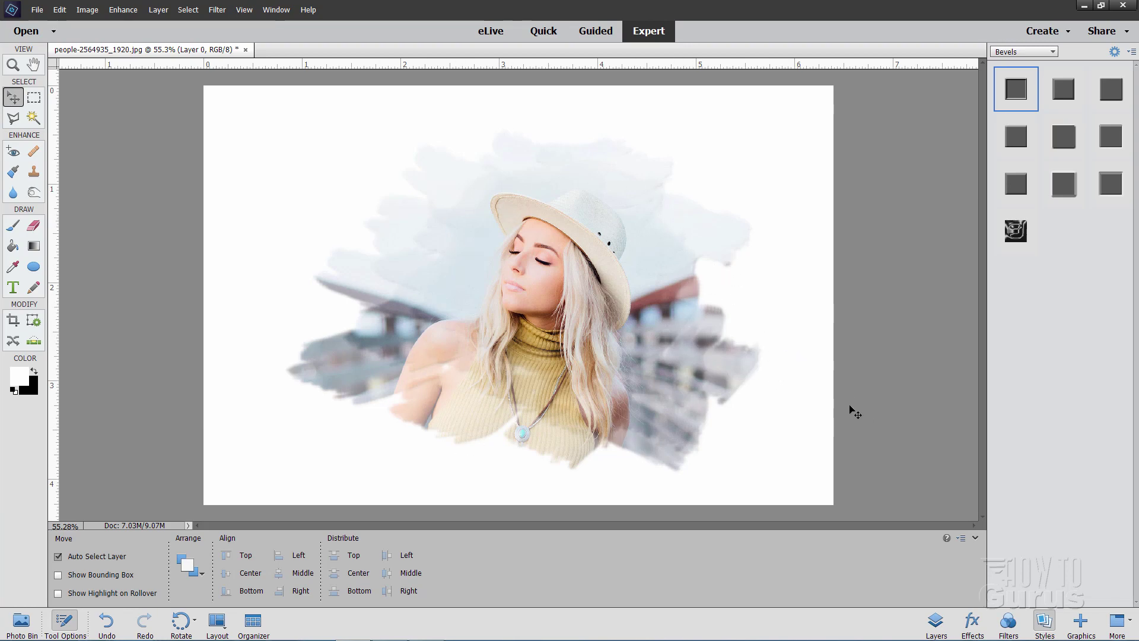
Add a Levels adjustment layer with Use Previous Layer to Create Clipping Mask checked.
left_click(936, 620)
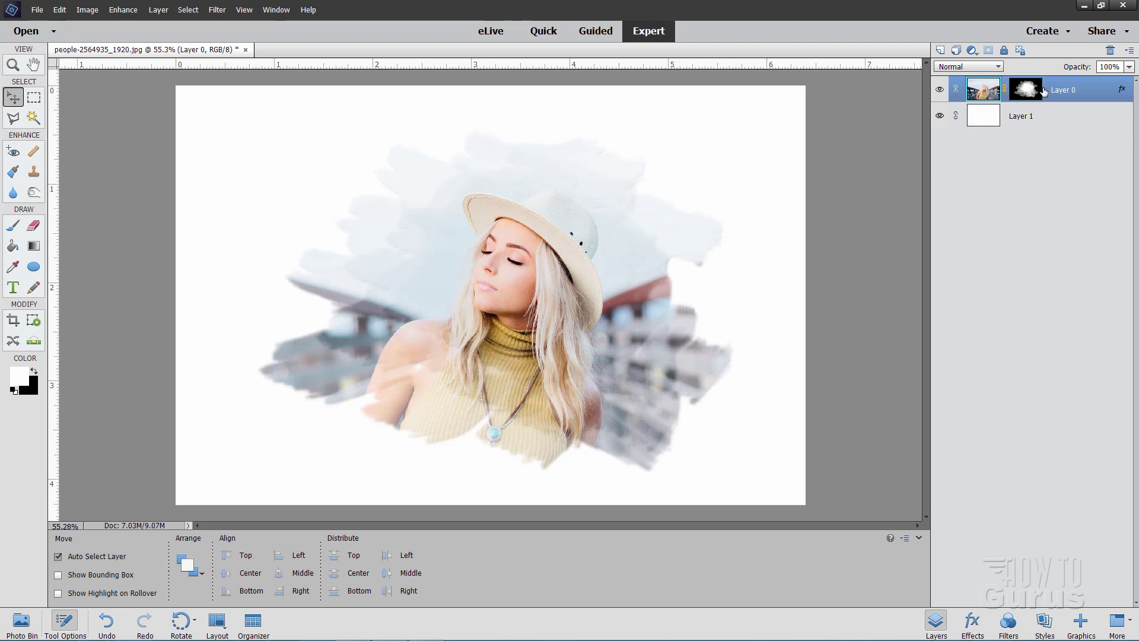
left_click(159, 9)
mouse_move(191, 102)
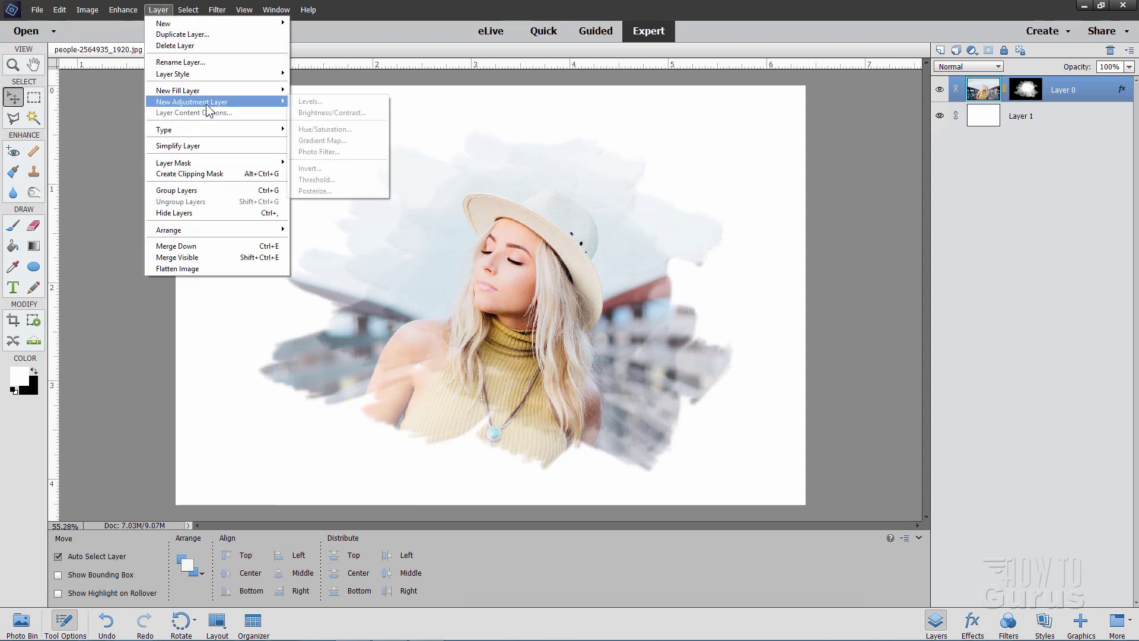
left_click(312, 101)
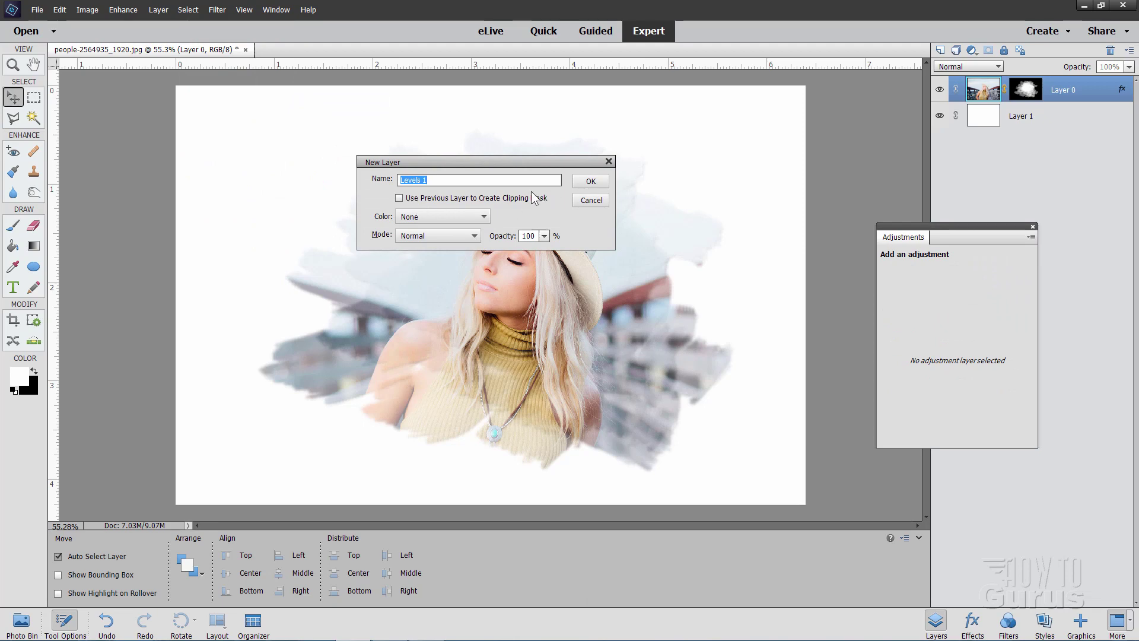
left_click(402, 198)
Set the Levels midtone to 0.87, reset the black and white points, and close Levels.
left_click(590, 182)
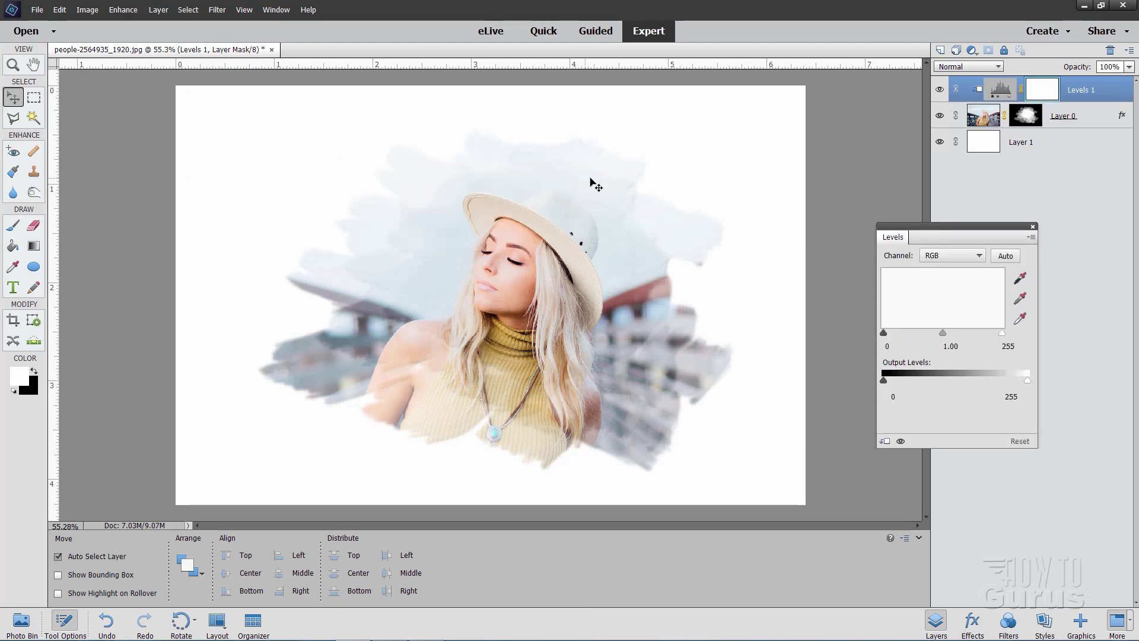
left_click_drag(944, 334, 953, 329)
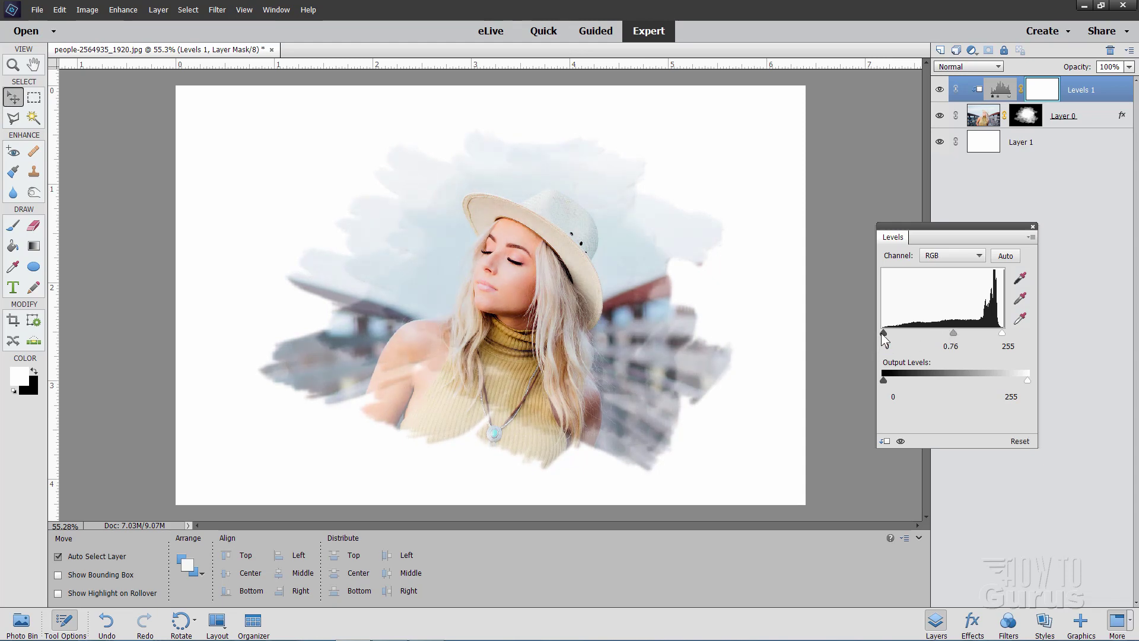
left_click_drag(884, 333, 893, 333)
left_click_drag(1002, 333, 1018, 332)
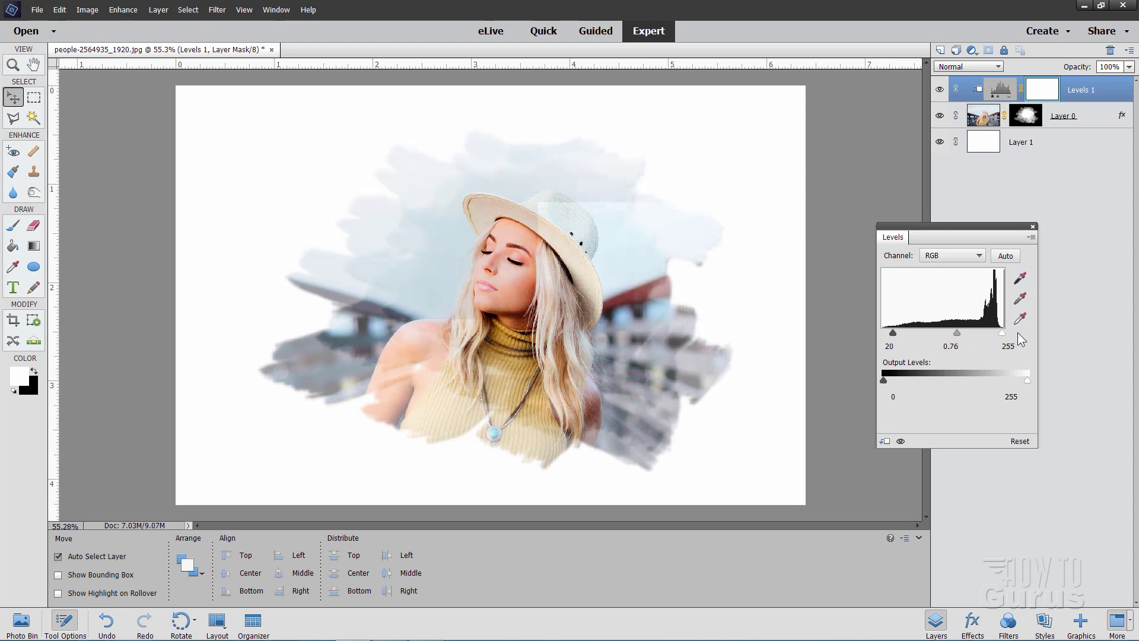
left_click_drag(895, 333, 879, 335)
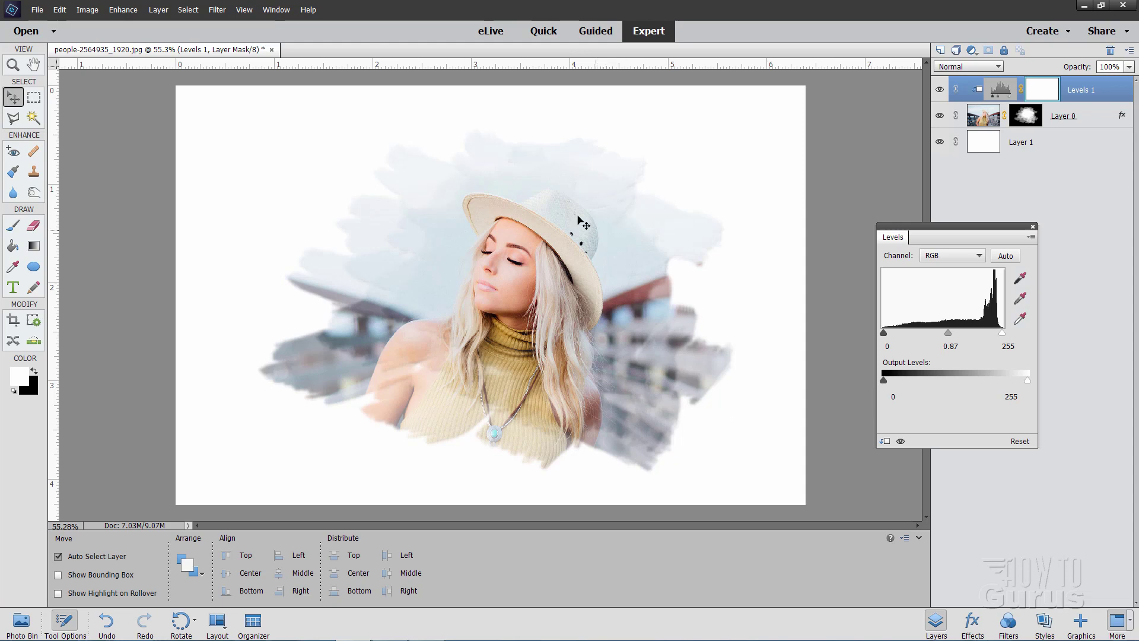
left_click(1032, 227)
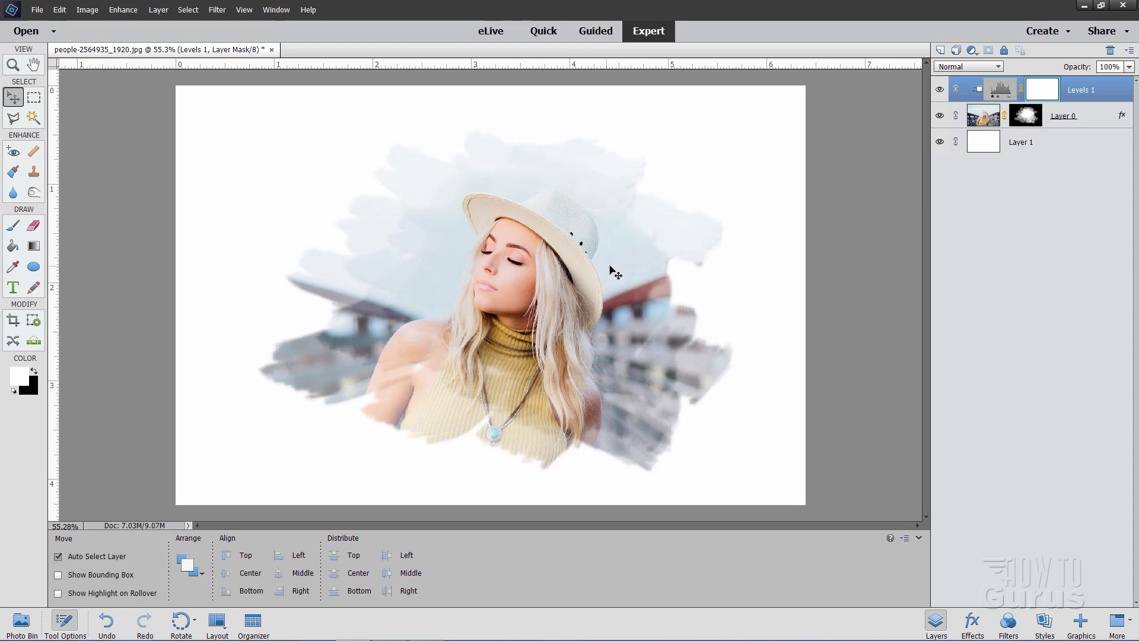
left_click(1027, 117)
right_click(1028, 116)
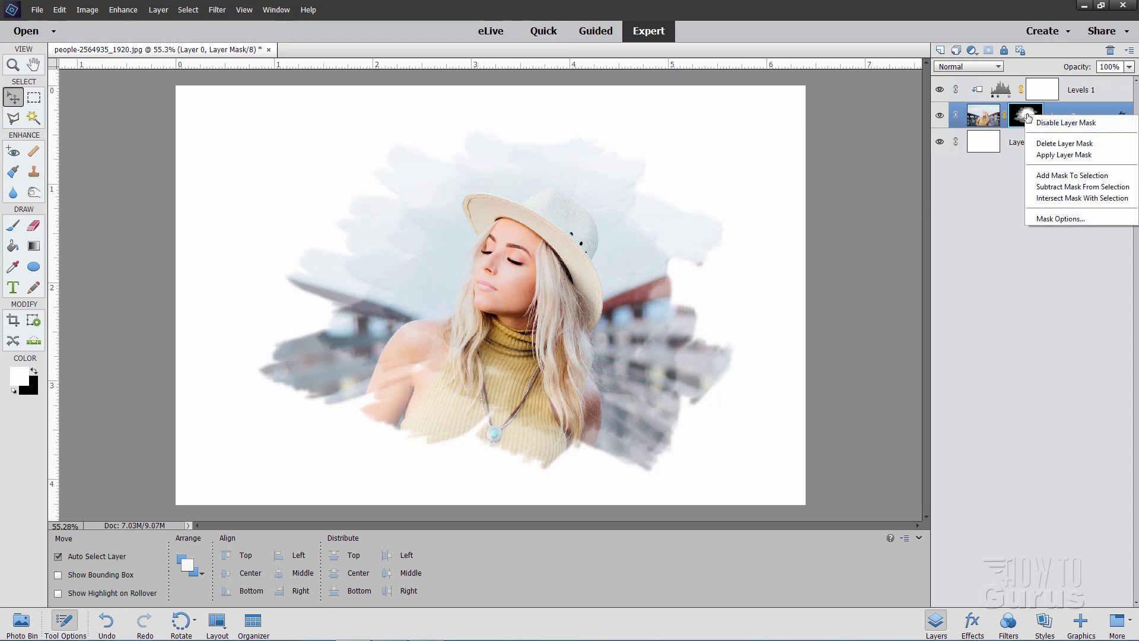
left_click(1062, 123)
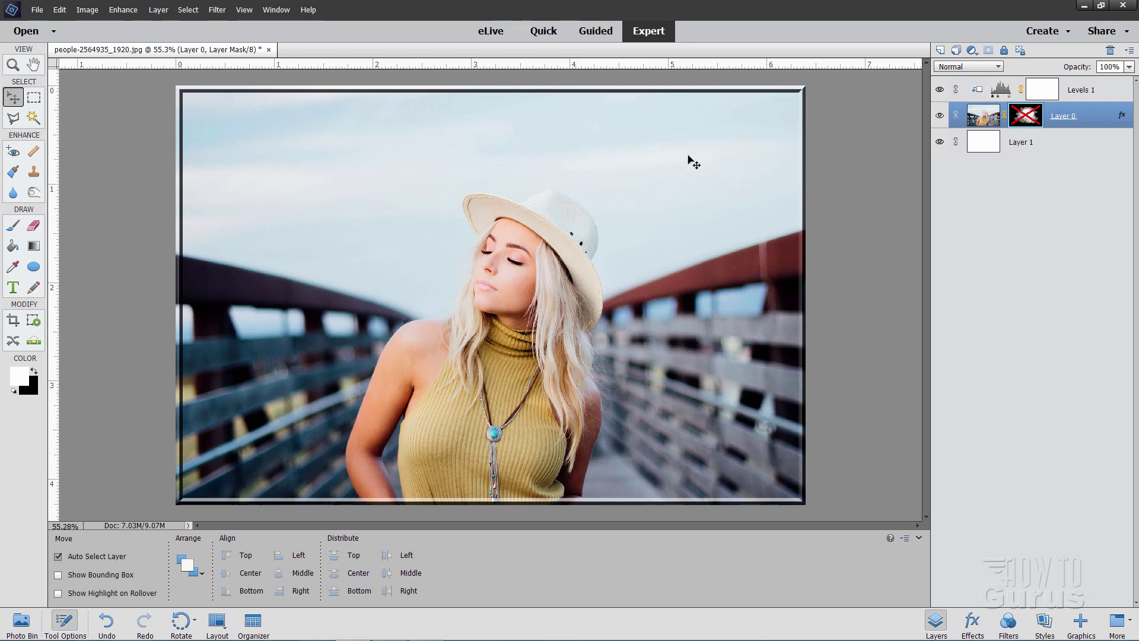
right_click(1033, 119)
left_click(1038, 120)
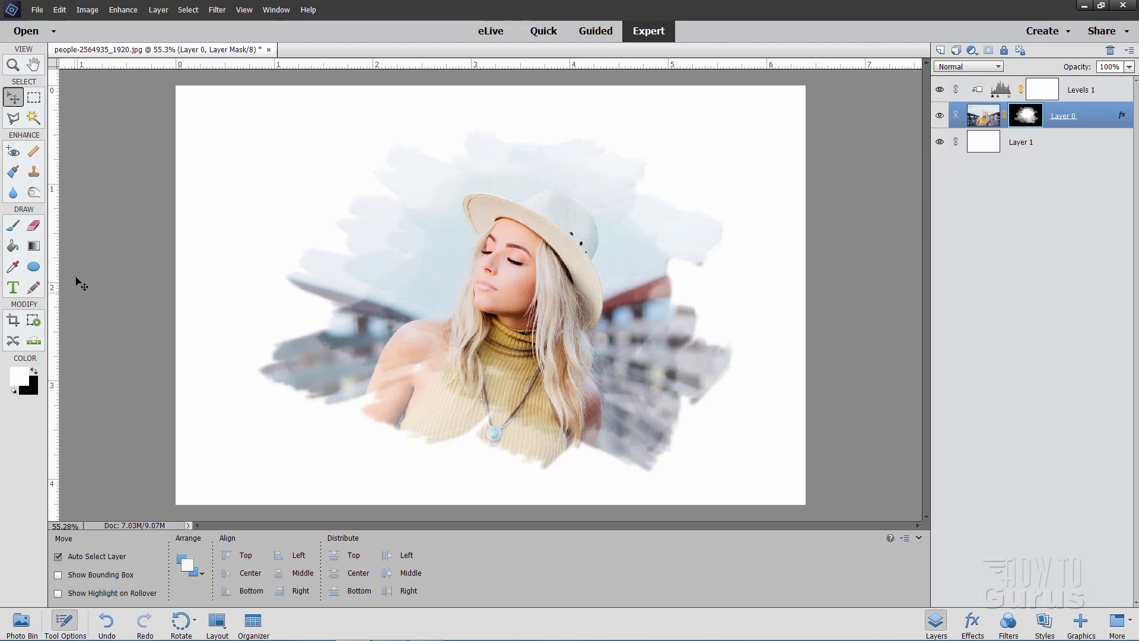
Select the Brush tool and load the Default Brushes library in the brush picker.
left_click(14, 226)
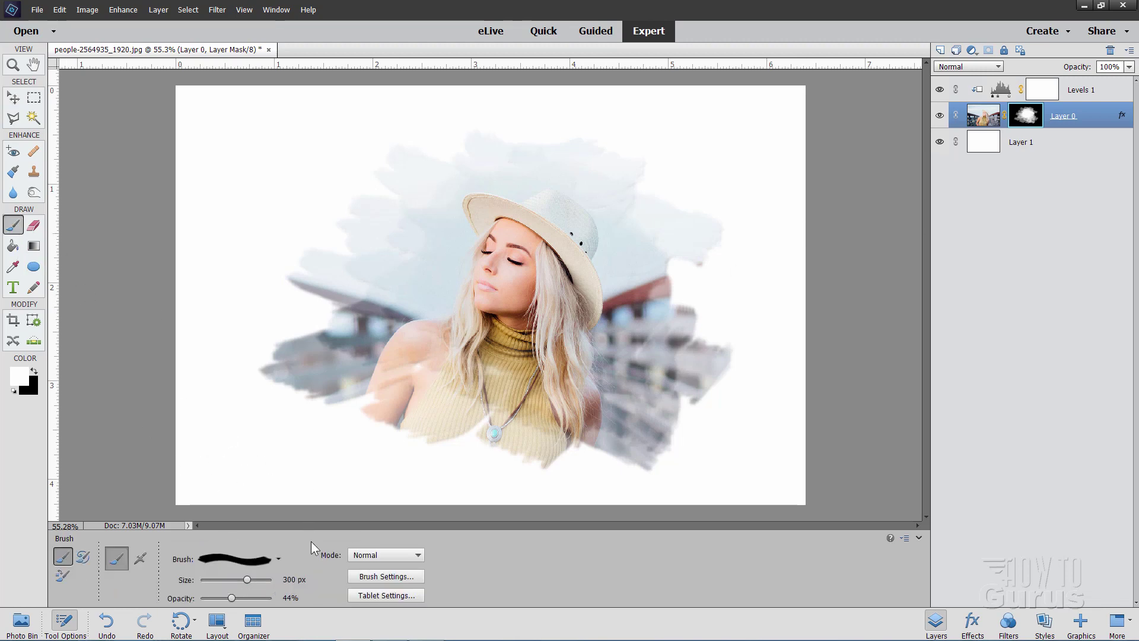
left_click(275, 560)
scroll(253, 485, "down", 2)
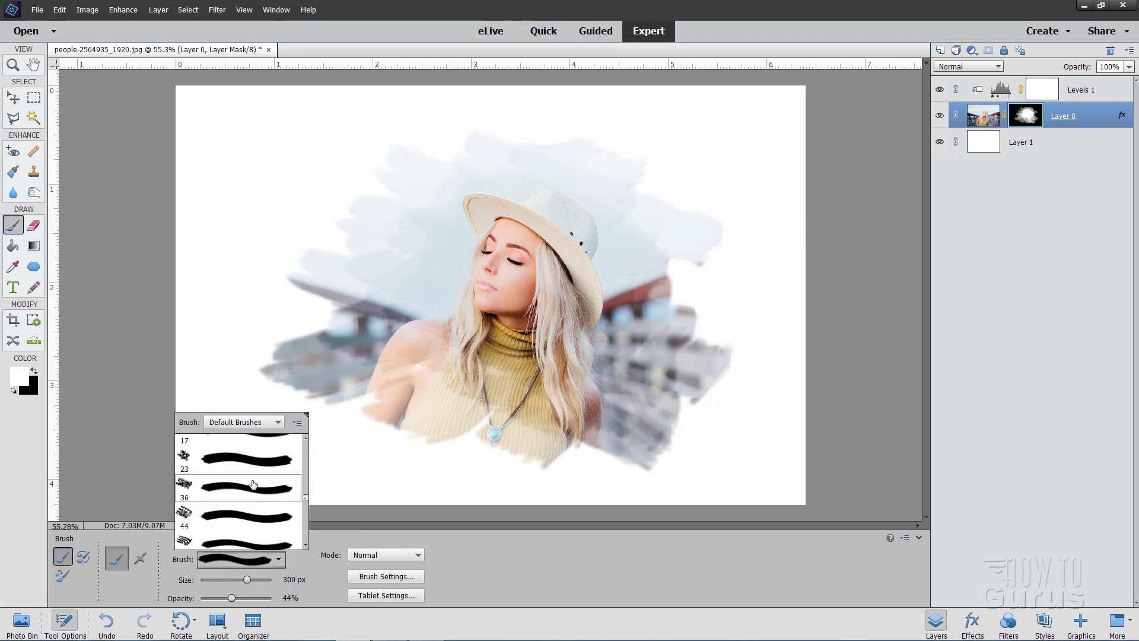
scroll(253, 486, "down", 2)
scroll(254, 485, "down", 2)
scroll(254, 486, "down", 2)
scroll(254, 485, "down", 2)
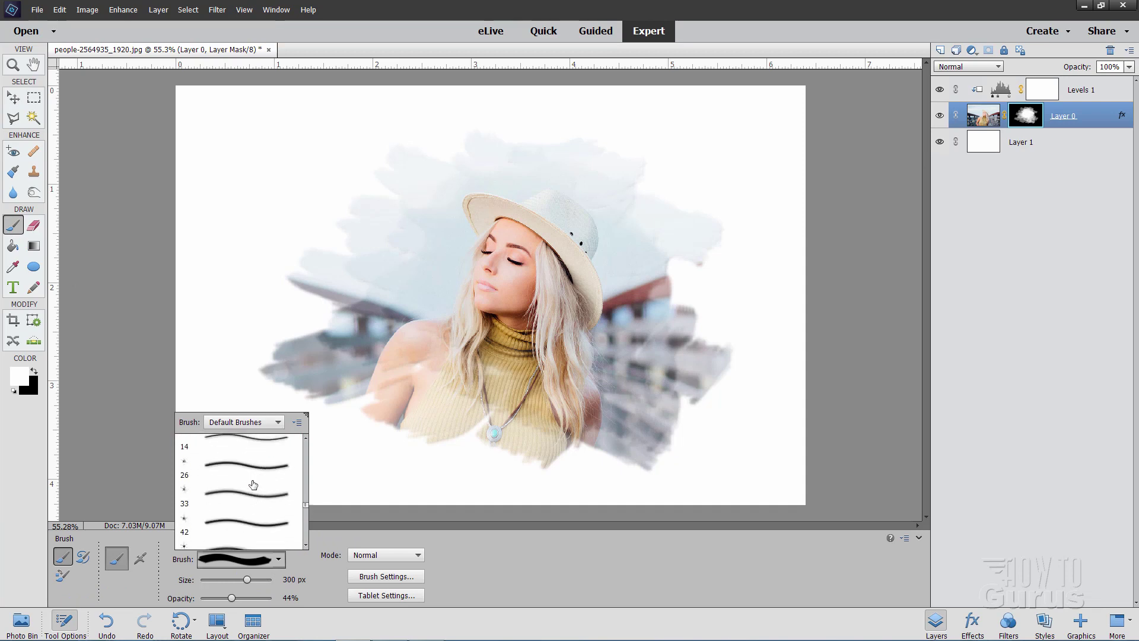
scroll(254, 485, "up", 3)
scroll(254, 485, "up", 2)
scroll(254, 486, "up", 2)
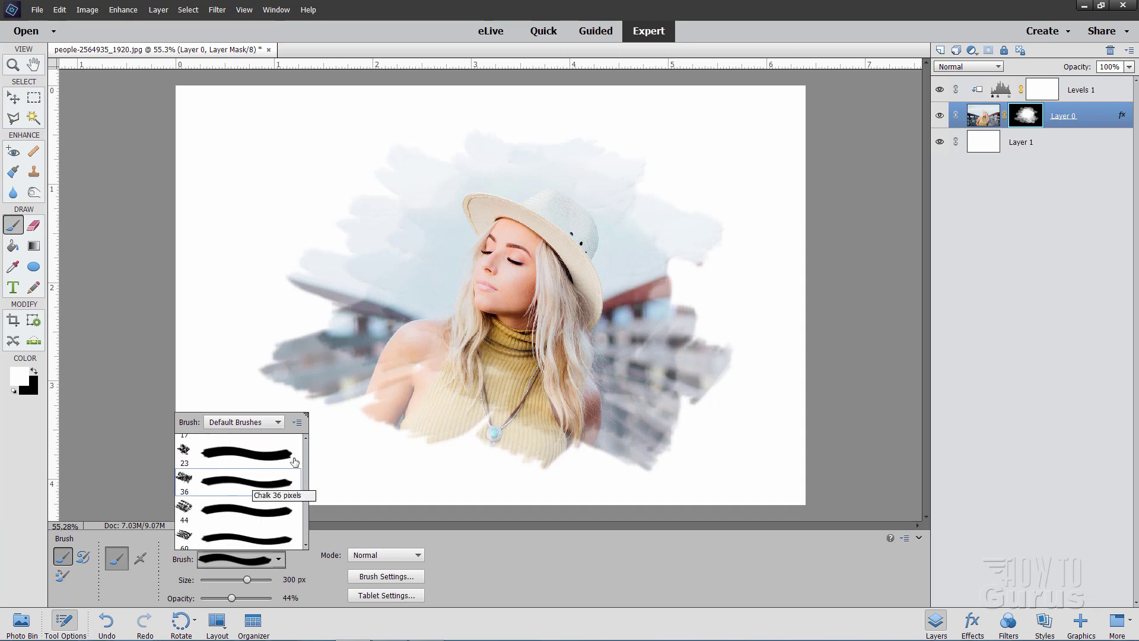
left_click(275, 423)
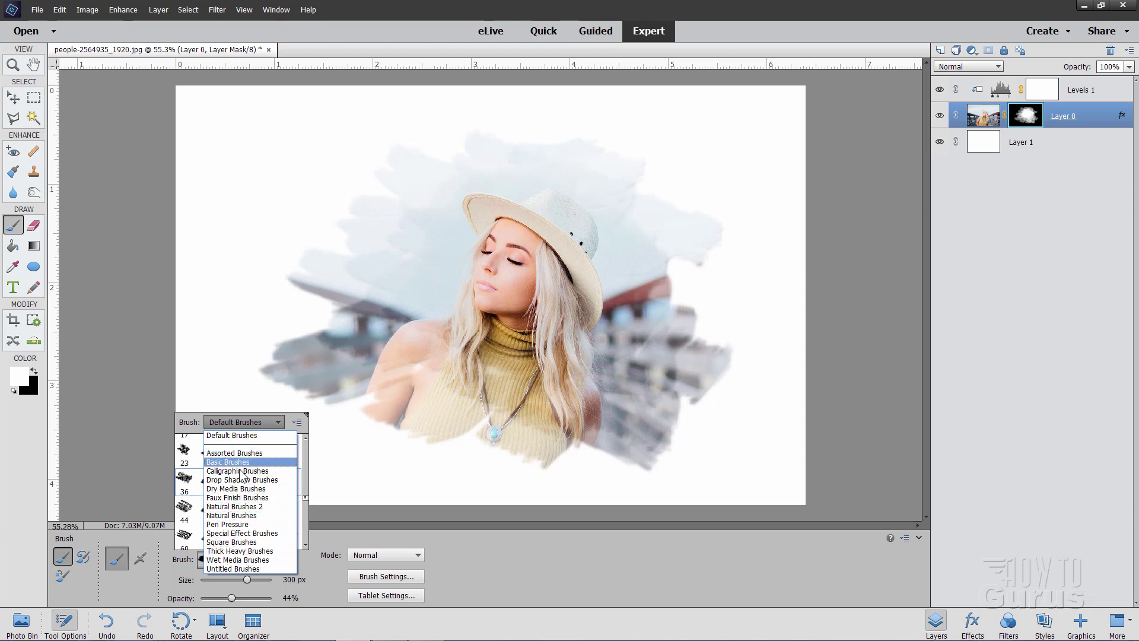
left_click(278, 426)
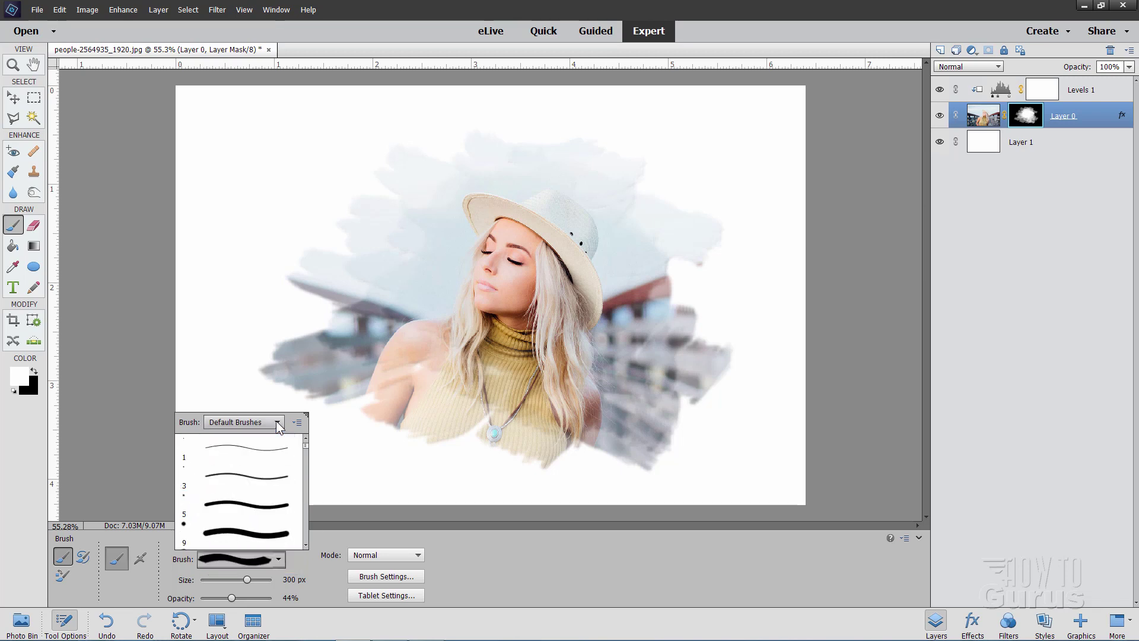
left_click(98, 231)
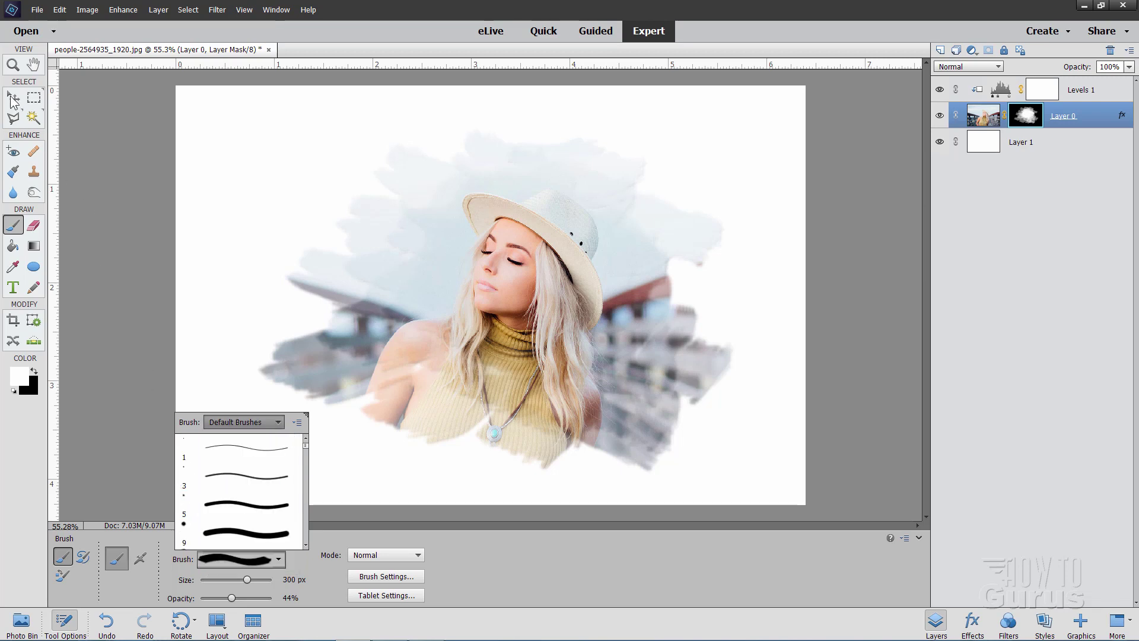
left_click(189, 289)
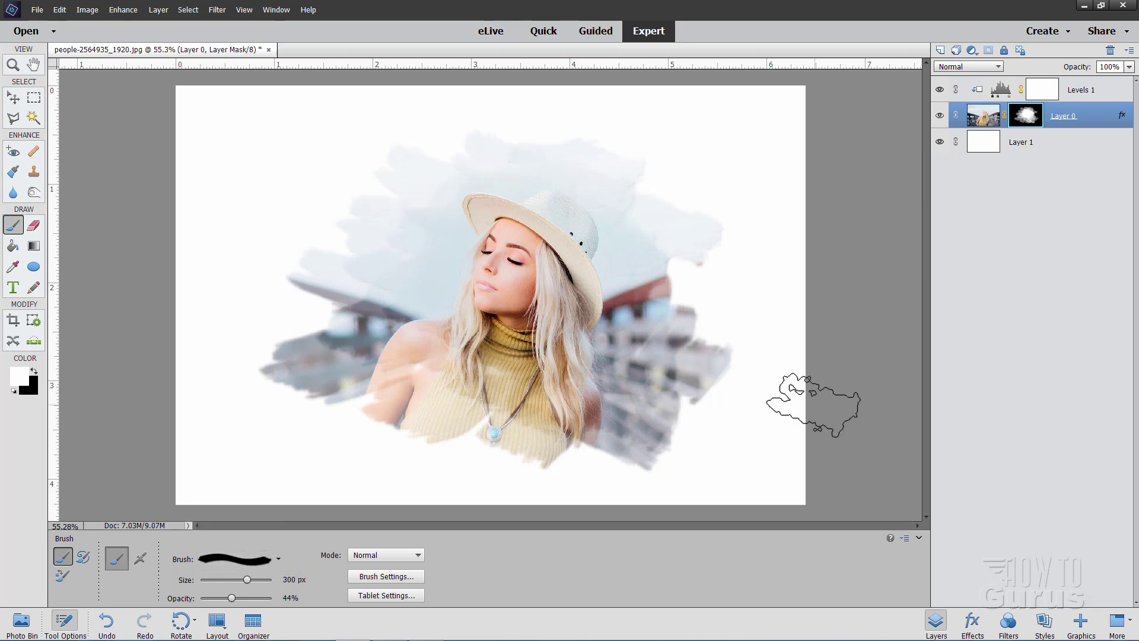